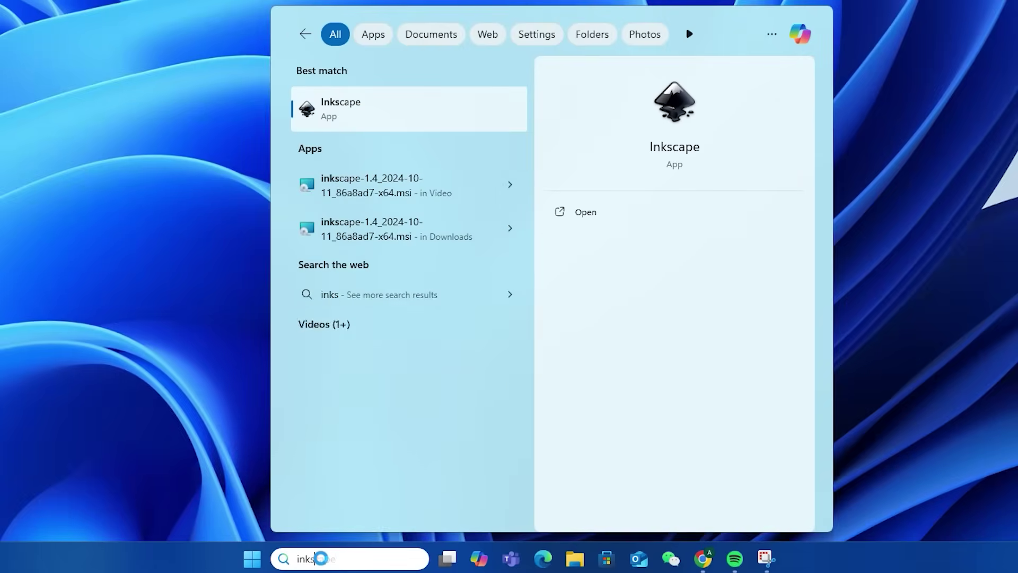
- Search the Start menu for Inkscape and launch the Inkscape app
type("ca")
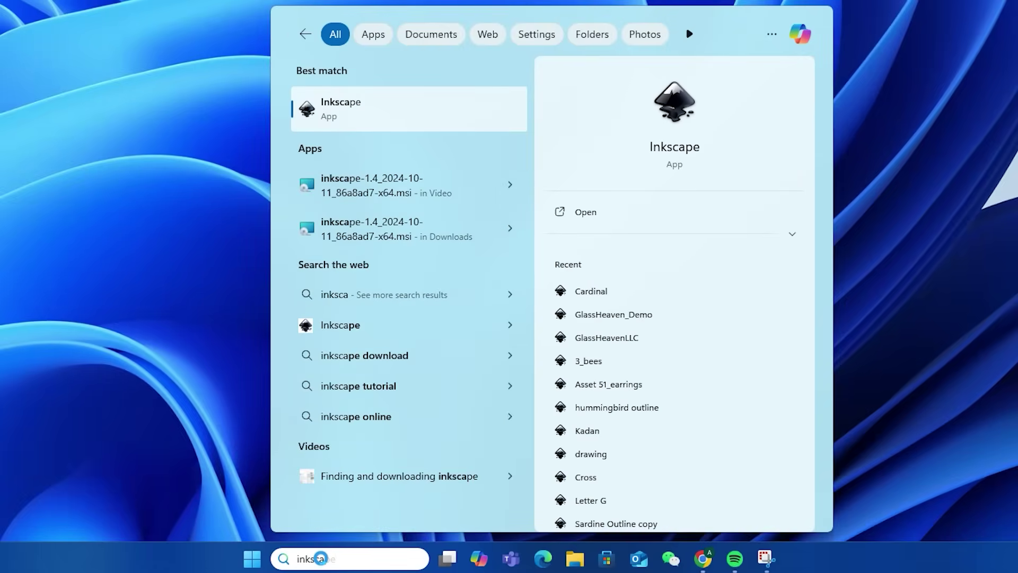
left_click(320, 559)
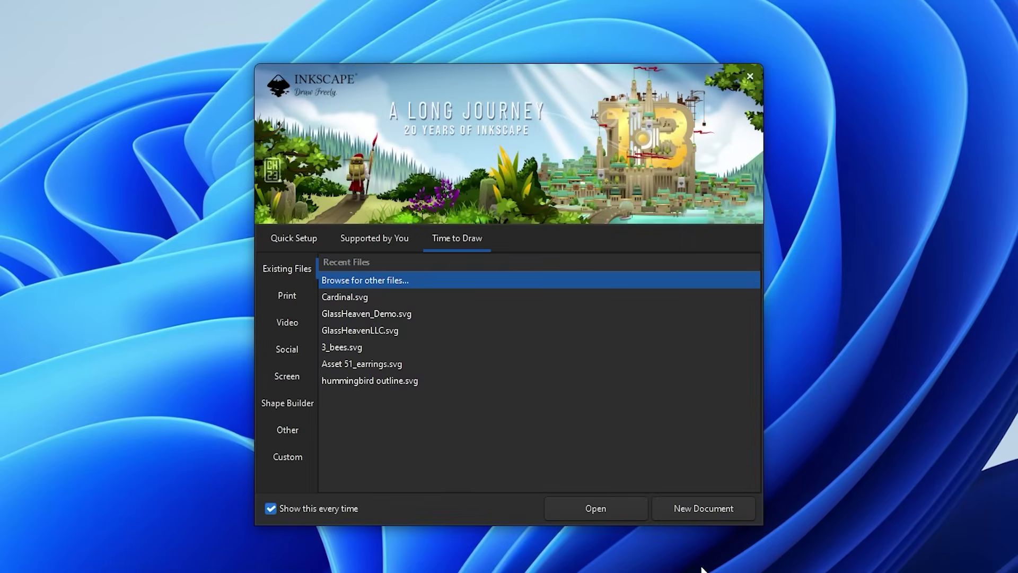
- Search Google for 'inkscape' and open the official inkscape.org result
left_click(702, 508)
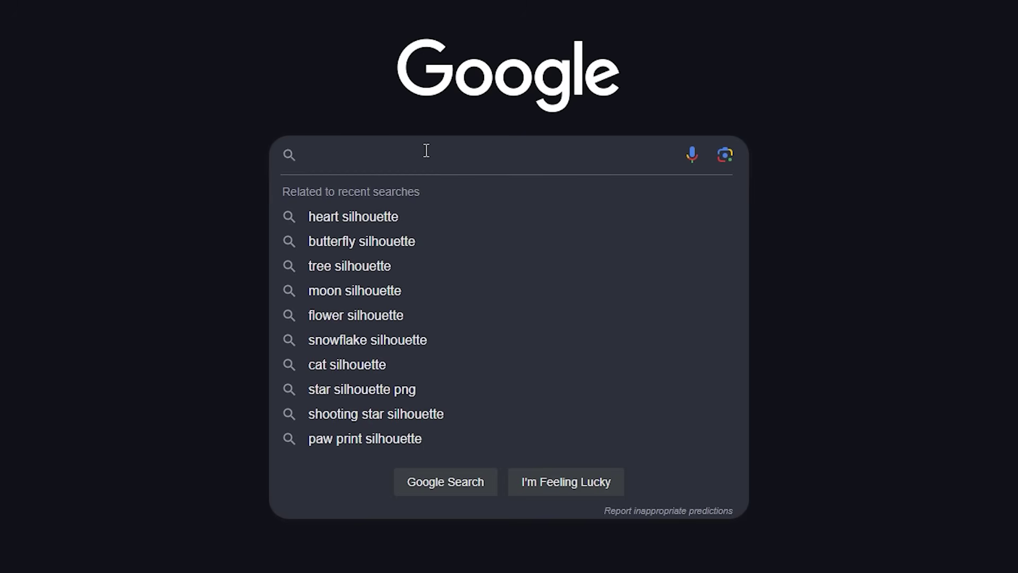
type("inkscape")
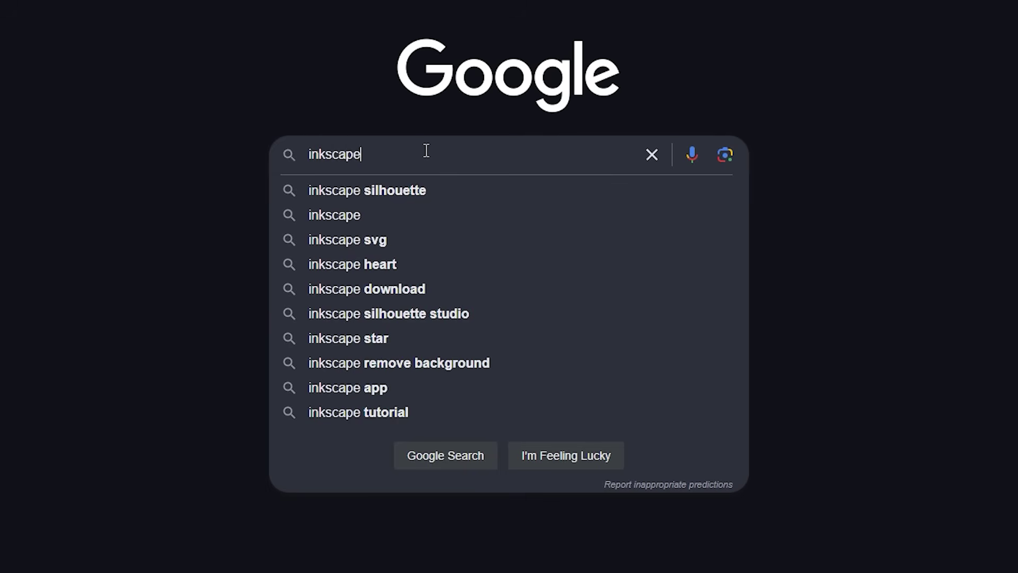
key("Return")
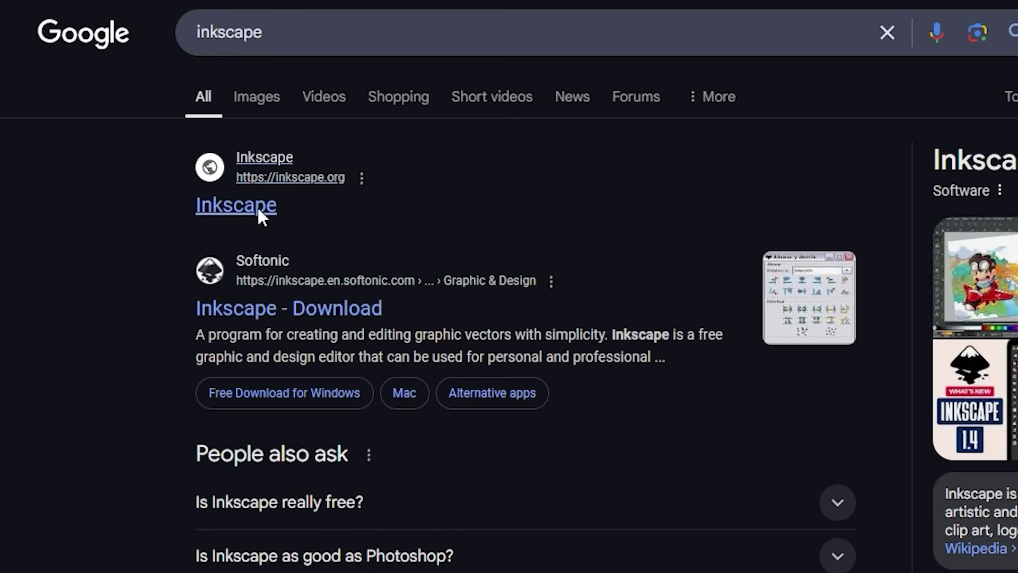
left_click(258, 209)
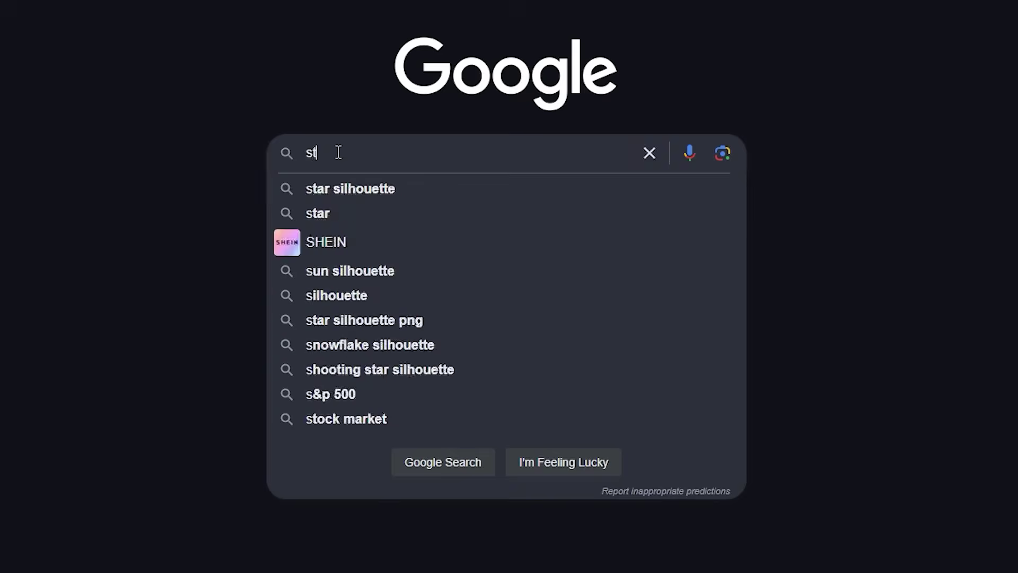
- Find the Vecteezy 'star outline' picture in Google Images and copy it to the clipboard
type("ar o")
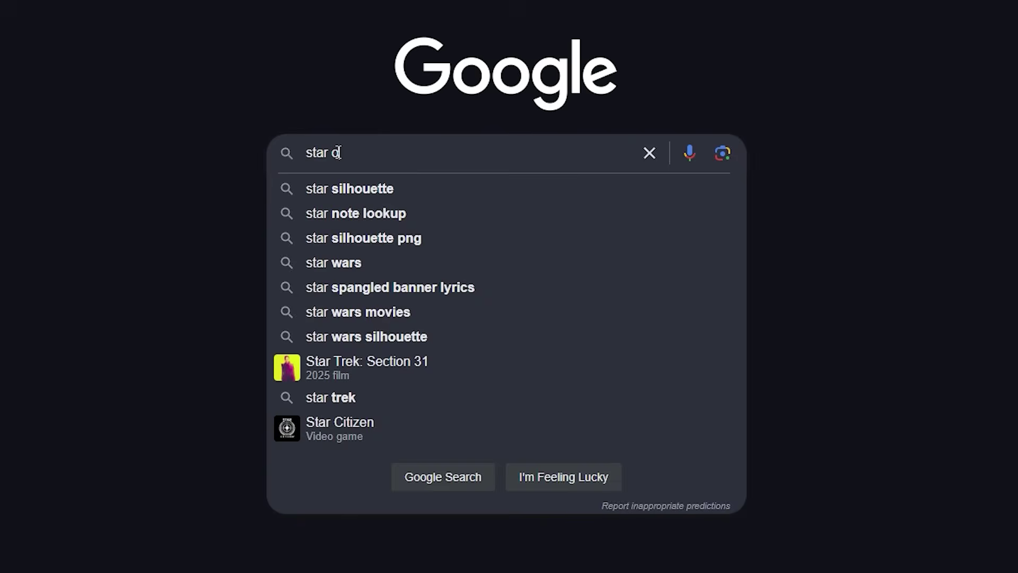
type("utline")
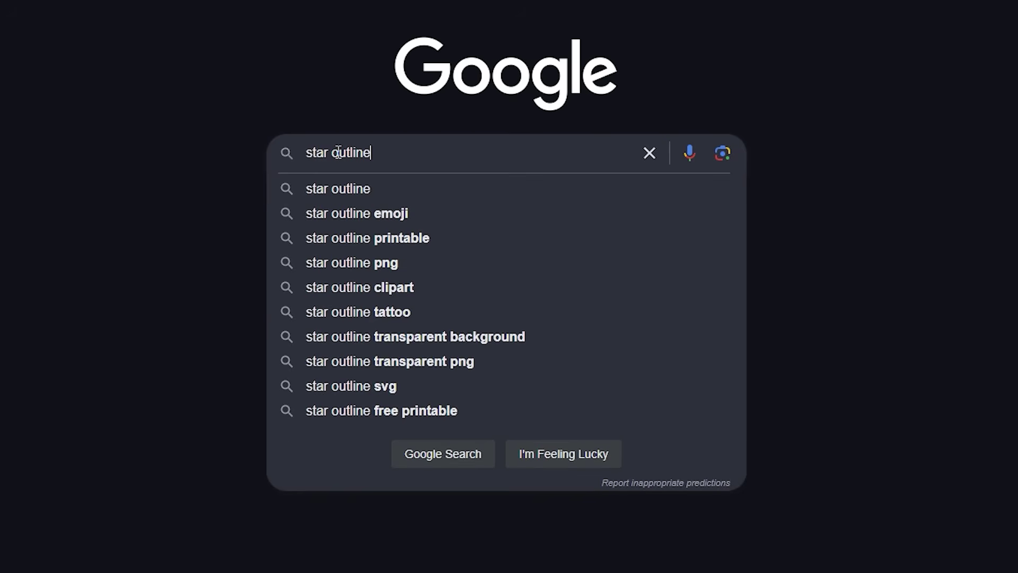
key("Return")
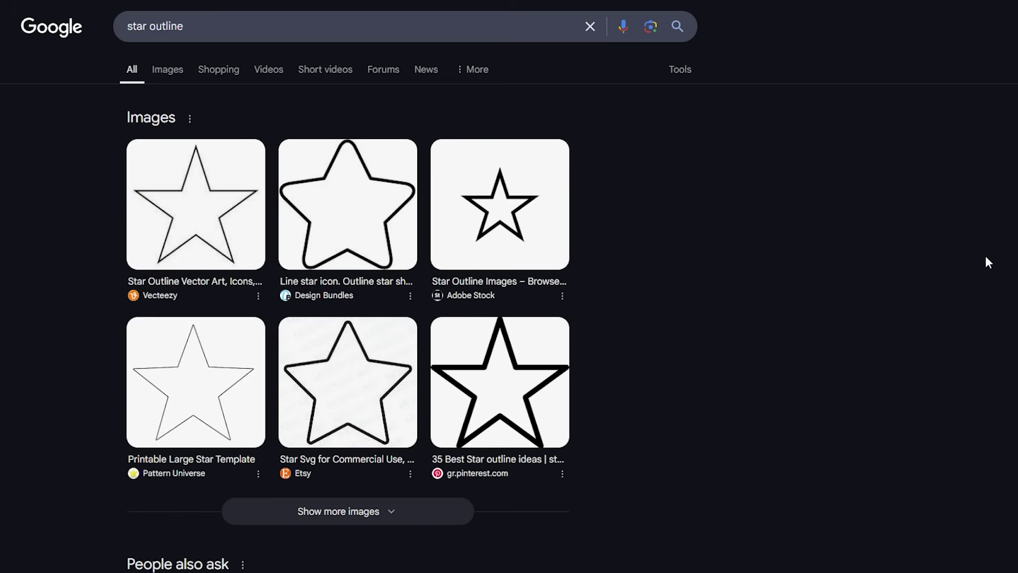
left_click(168, 69)
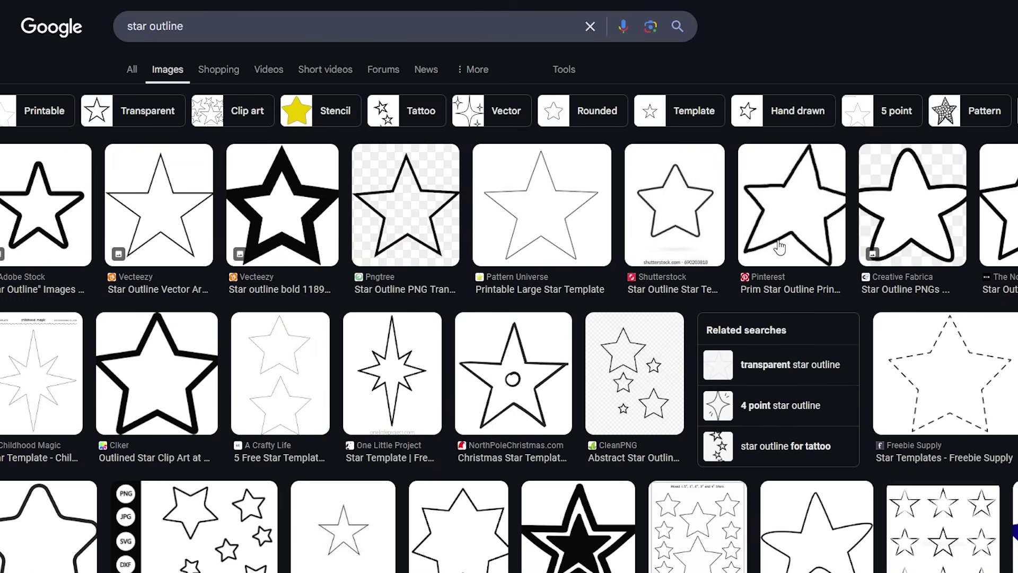
left_click(167, 207)
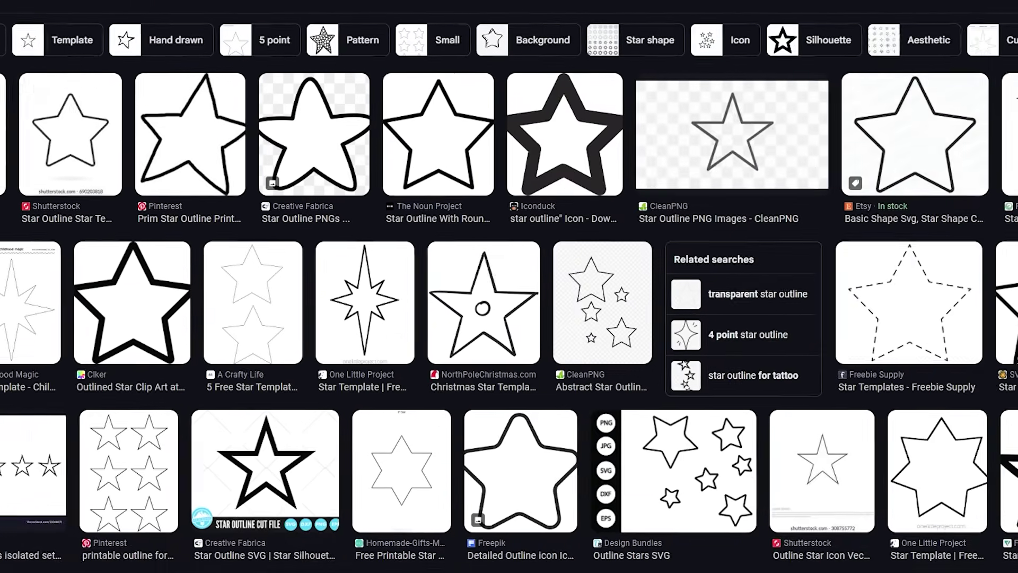
right_click(967, 301)
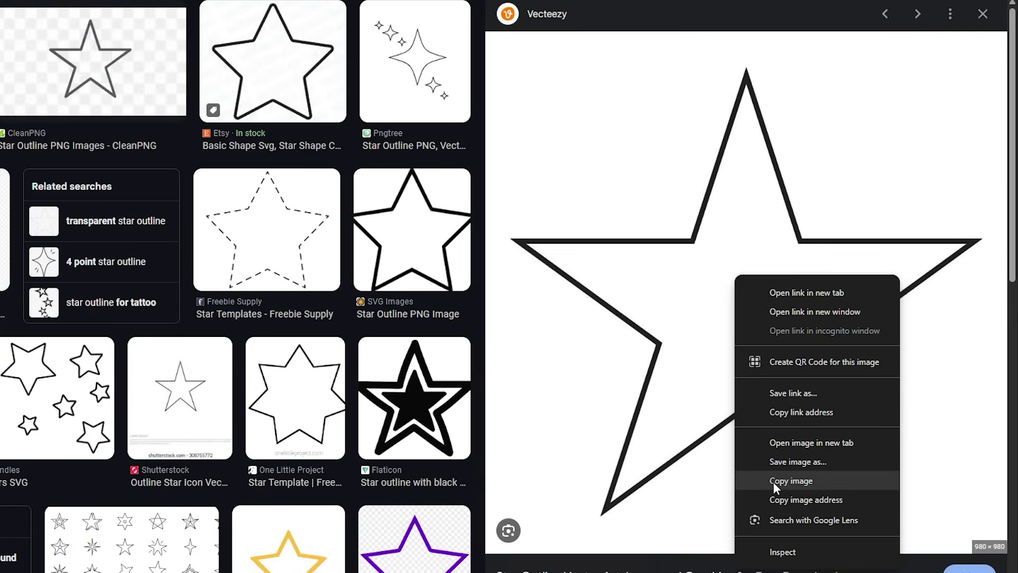
left_click(774, 483)
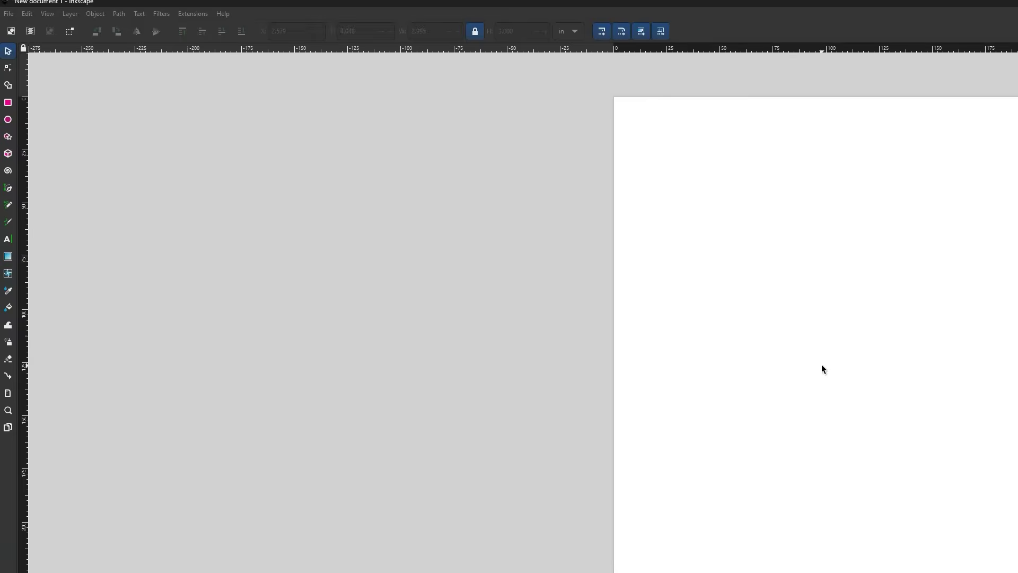
- Paste the star image onto the page, Trace Bitmap it, and move the traced star beside the original
right_click(823, 365)
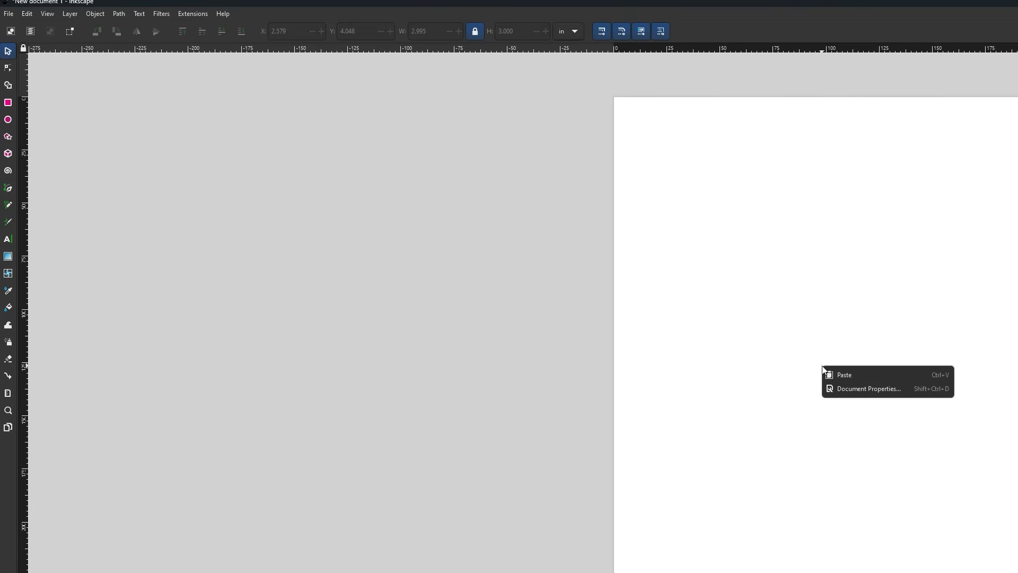
left_click(843, 376)
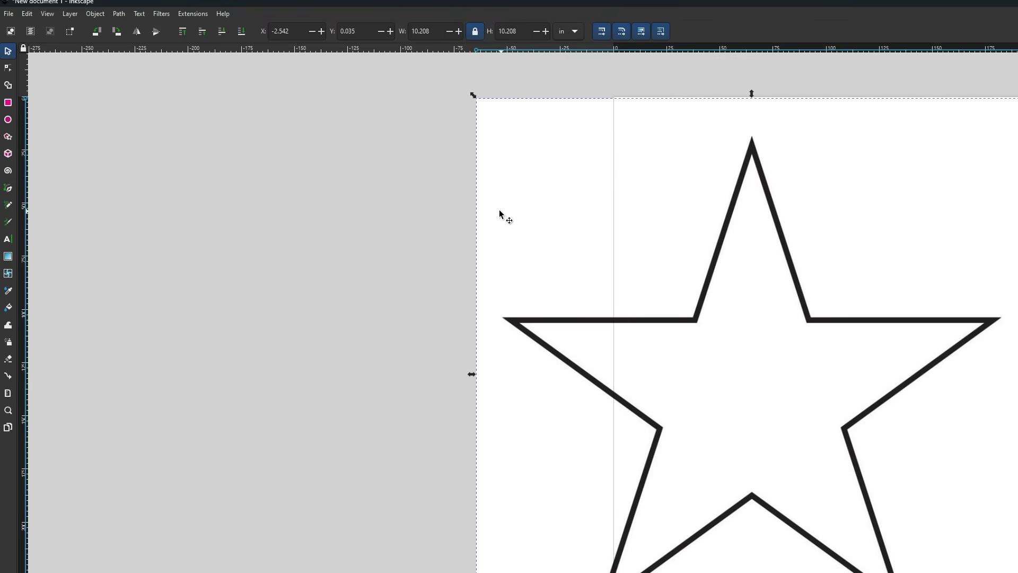
left_click(117, 13)
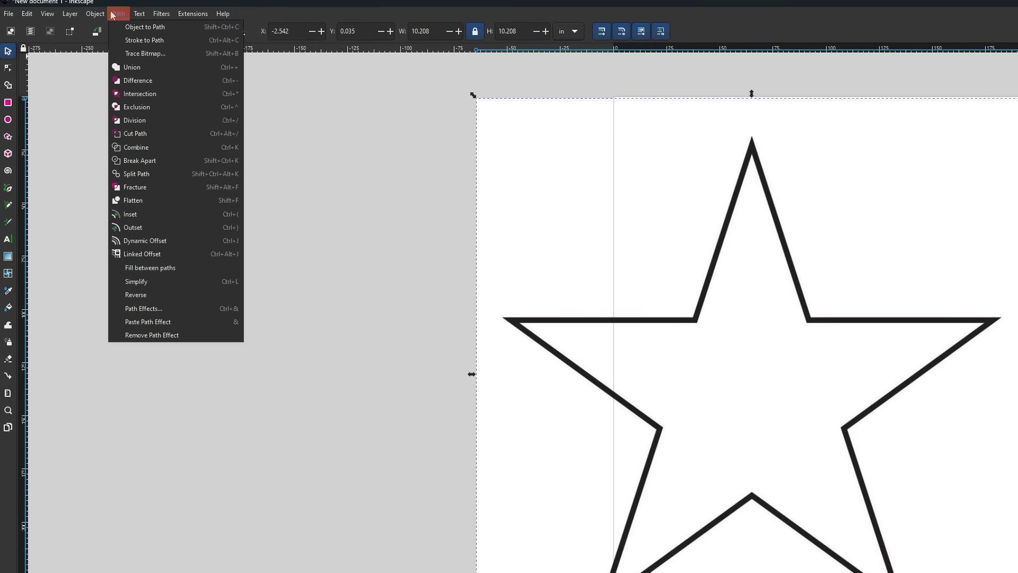
left_click(176, 55)
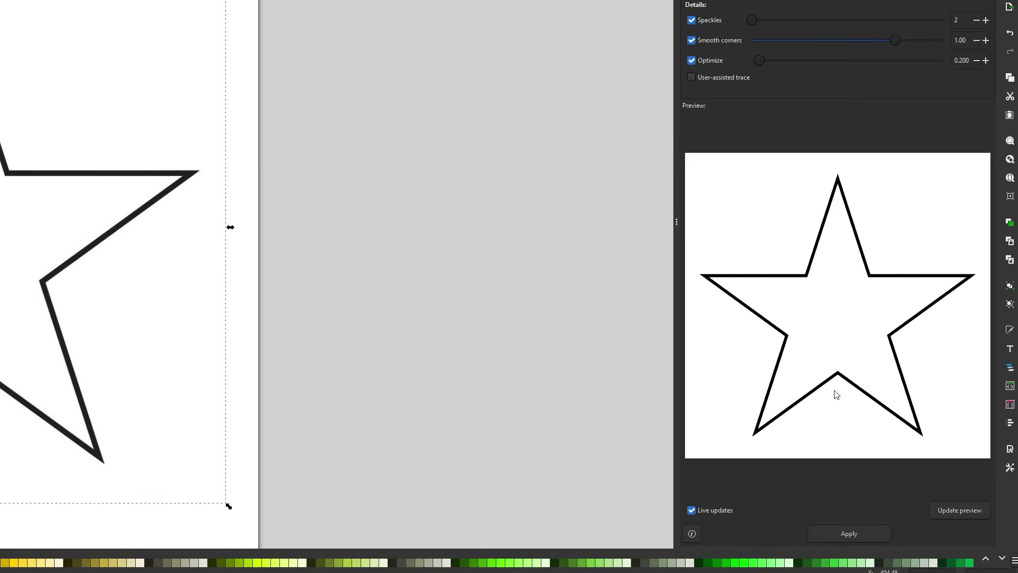
left_click(855, 536)
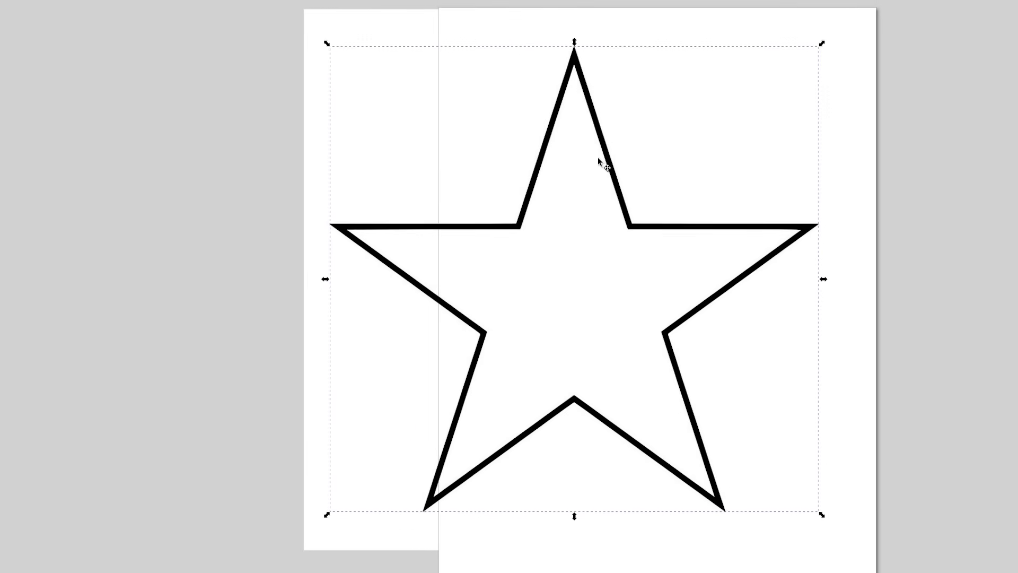
mouse_move(598, 157)
left_mouse_down()
mouse_move(241, 172)
mouse_move(206, 161)
mouse_move(215, 165)
left_mouse_up()
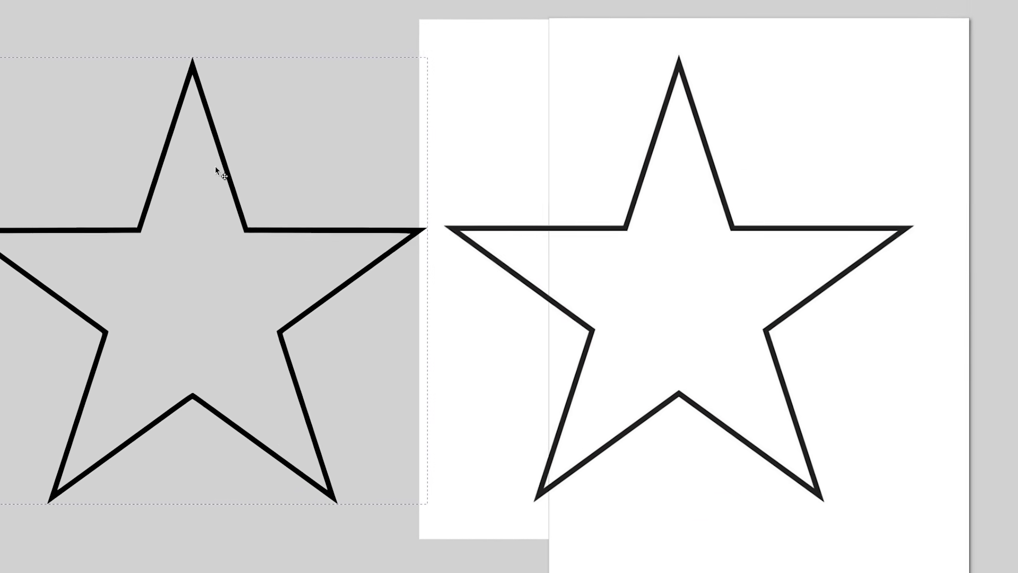
- Give the traced star a flat black stroke and no fill
left_click(784, 179)
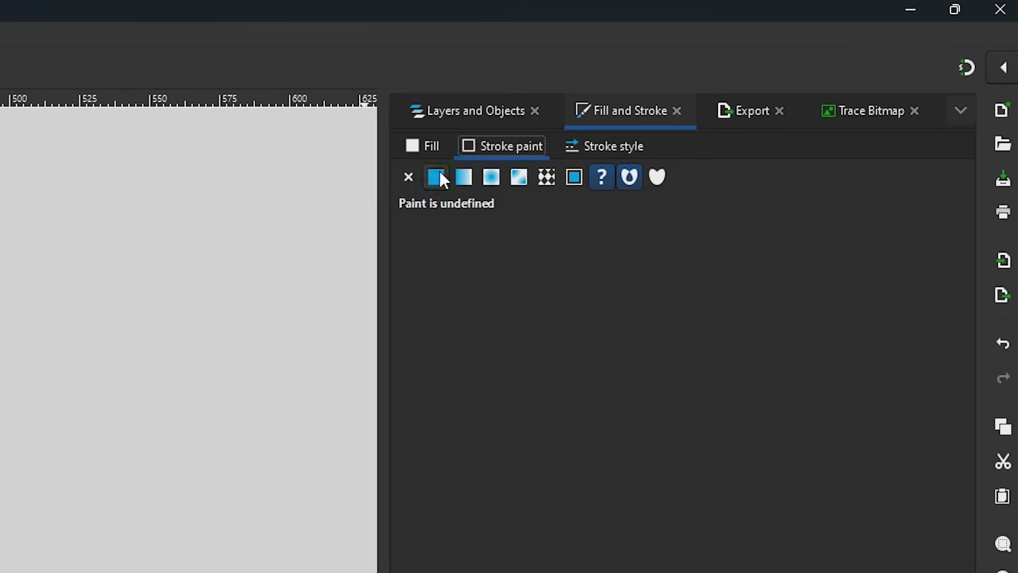
left_click(440, 175)
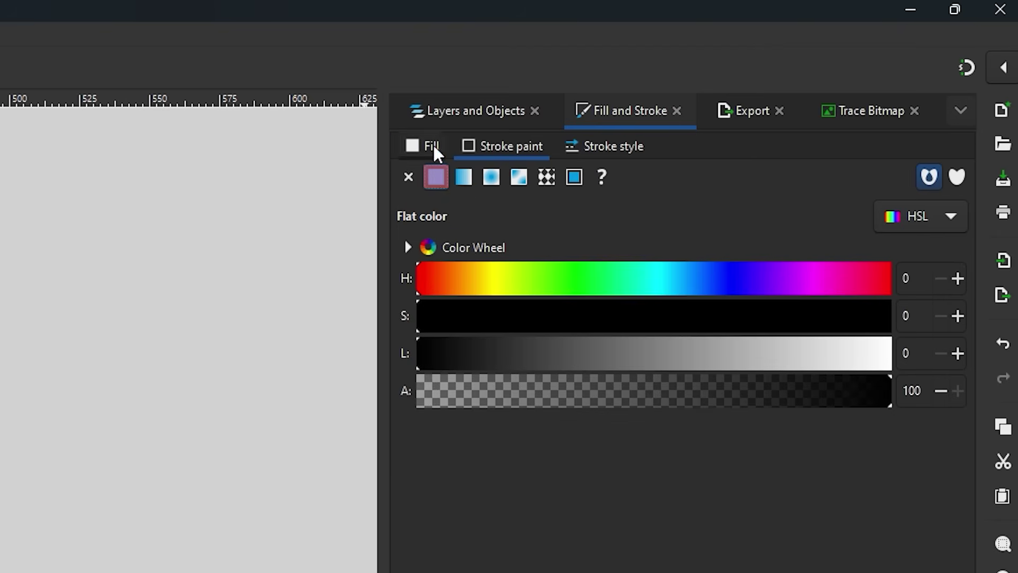
left_click(432, 148)
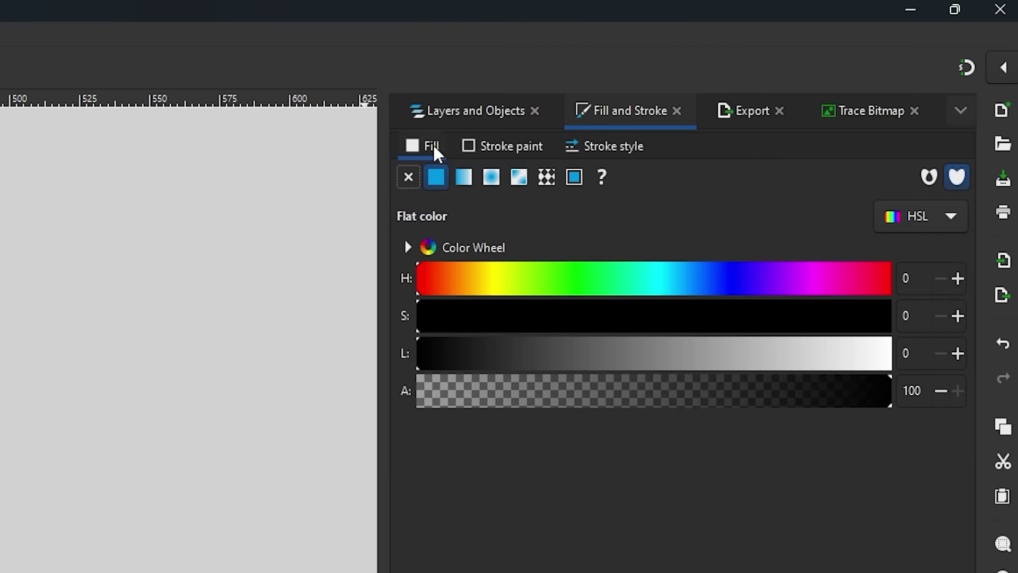
left_click(407, 179)
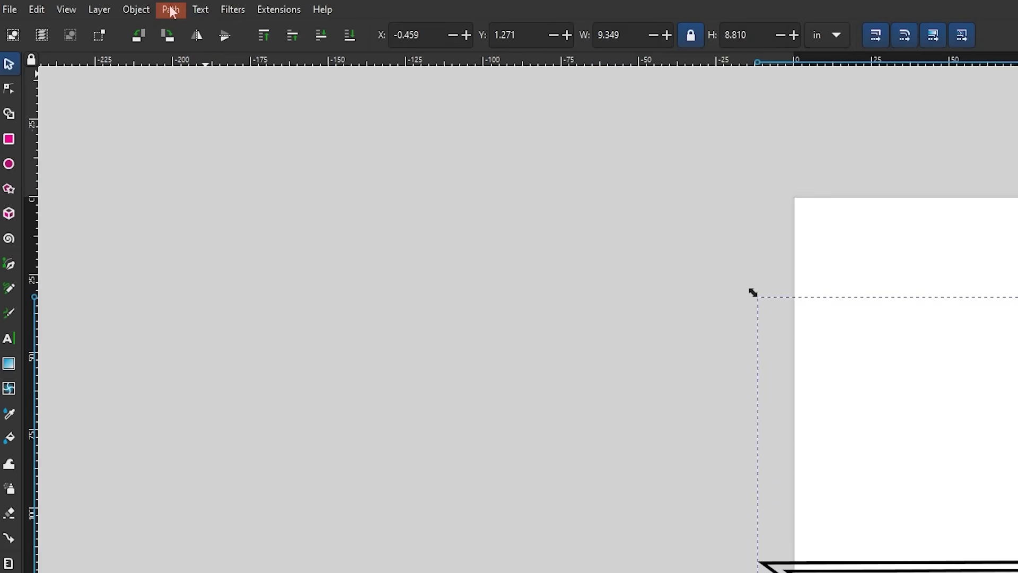
- Break the double-outlined star apart and delete the extra star beside the page
left_click(170, 10)
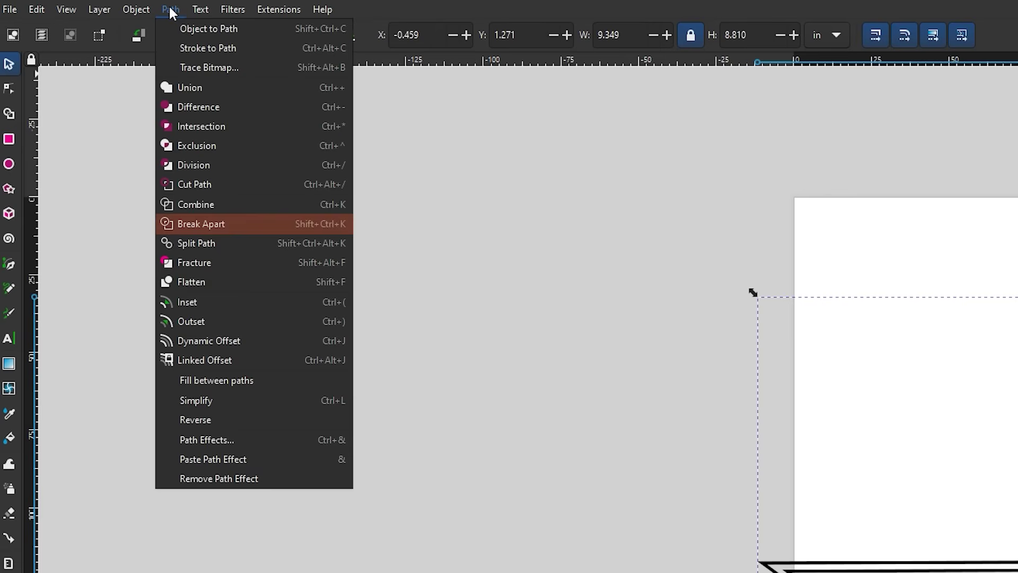
left_click(222, 223)
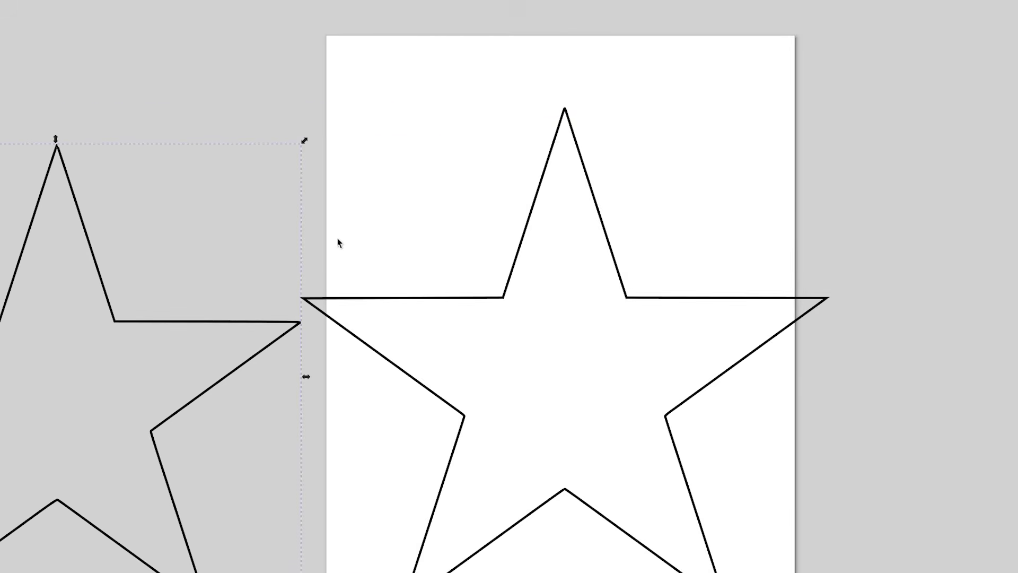
key("Delete")
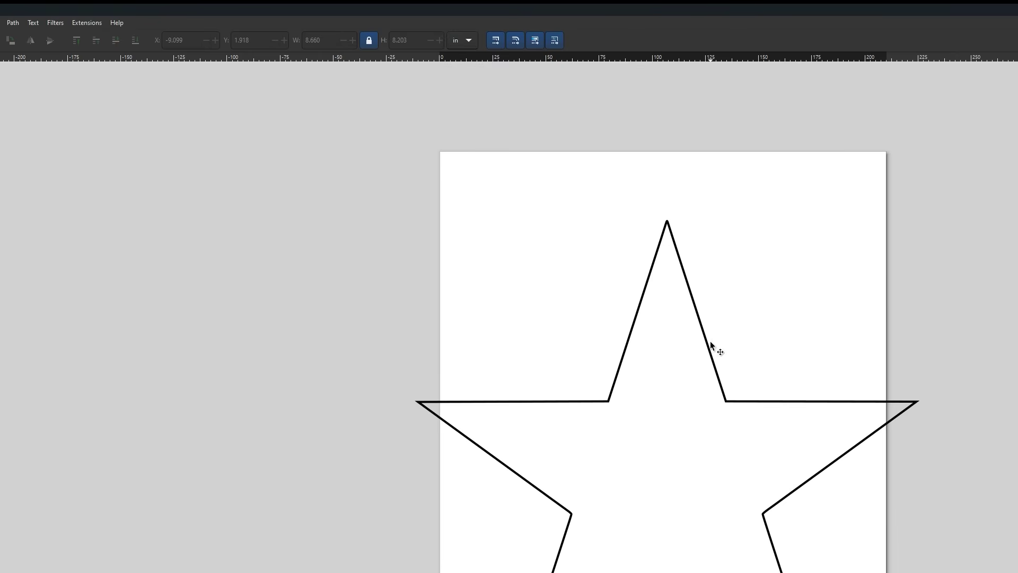
- Scale the star to 3 in wide, 2.830 in high, and move it to X 2.859, Y 2.822
left_click(711, 342)
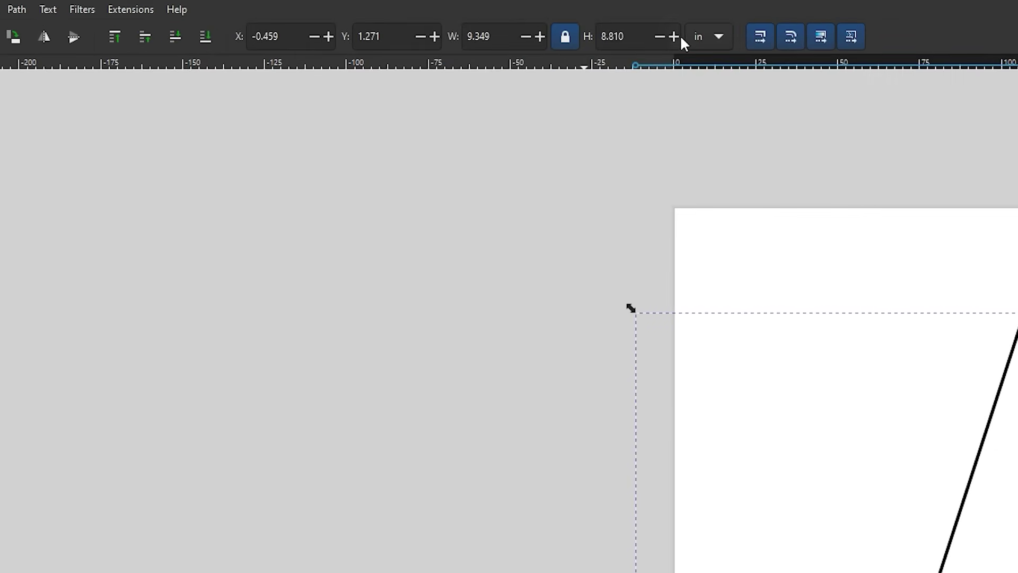
left_click(491, 37)
type("3")
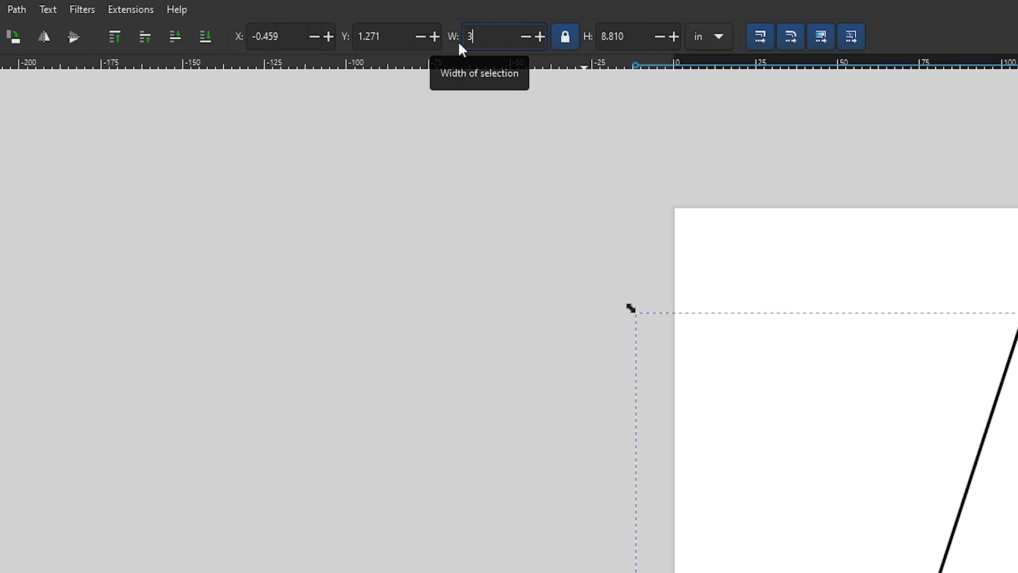
key("Return")
left_click(708, 181)
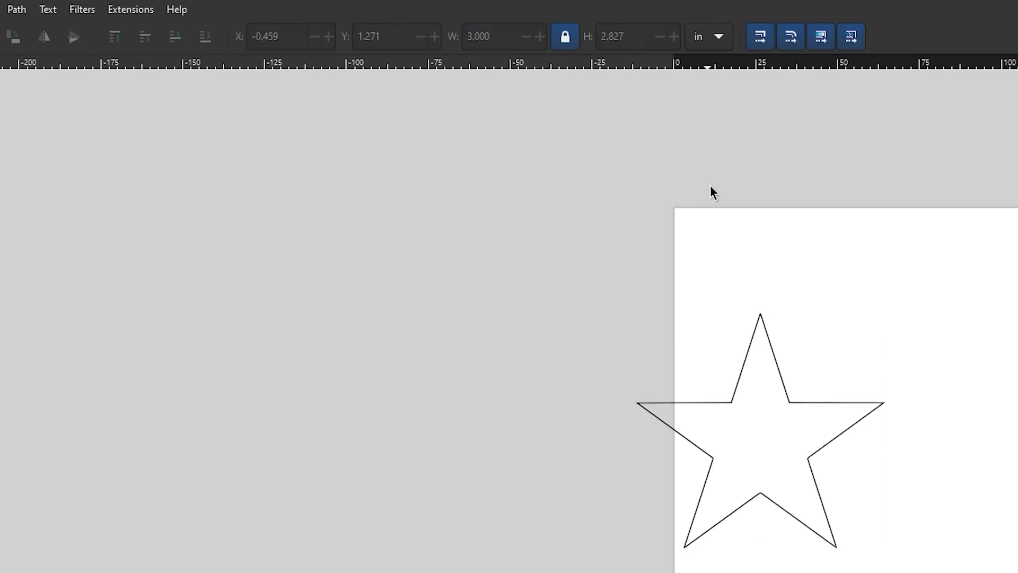
left_click(779, 376)
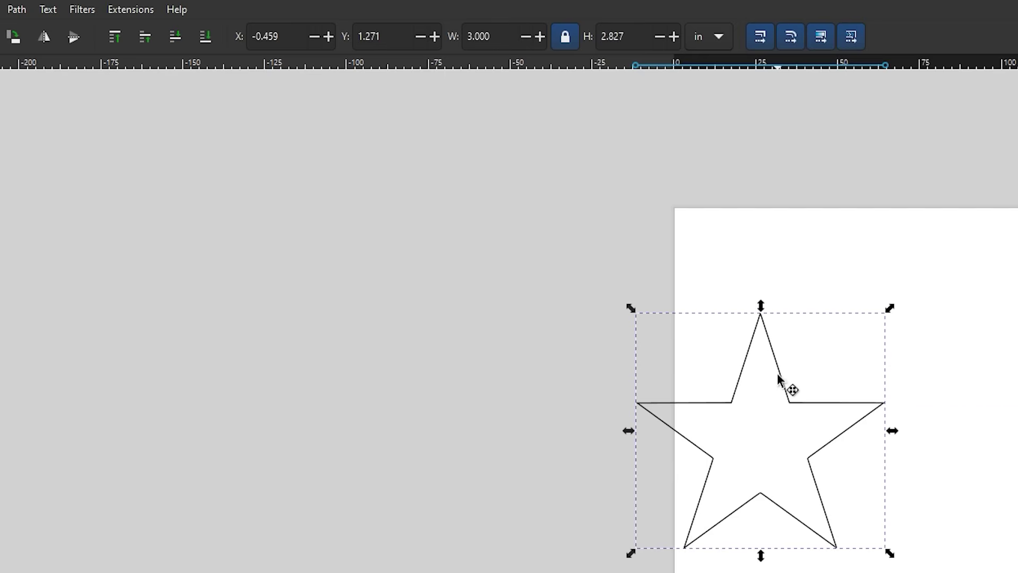
left_click_drag(779, 376, 1017, 505)
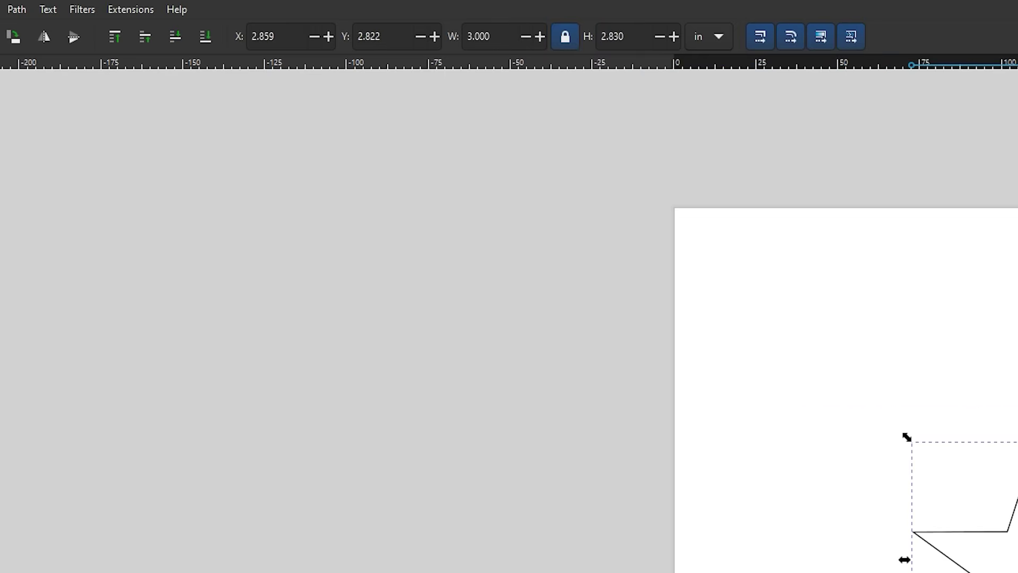
scroll(1017, 431, "up", 2)
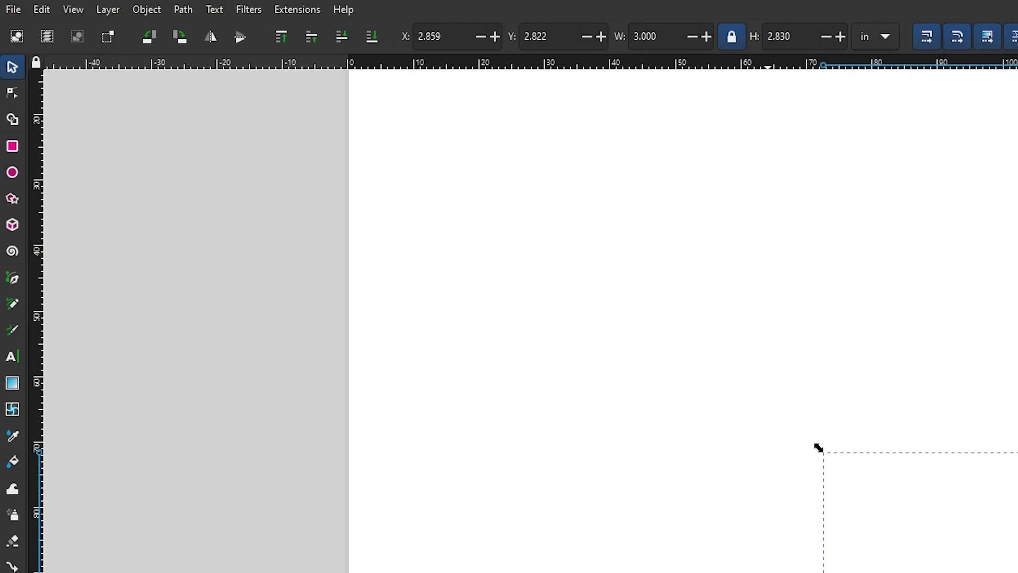
- Open the File menu and dismiss it without choosing any option
left_click(13, 14)
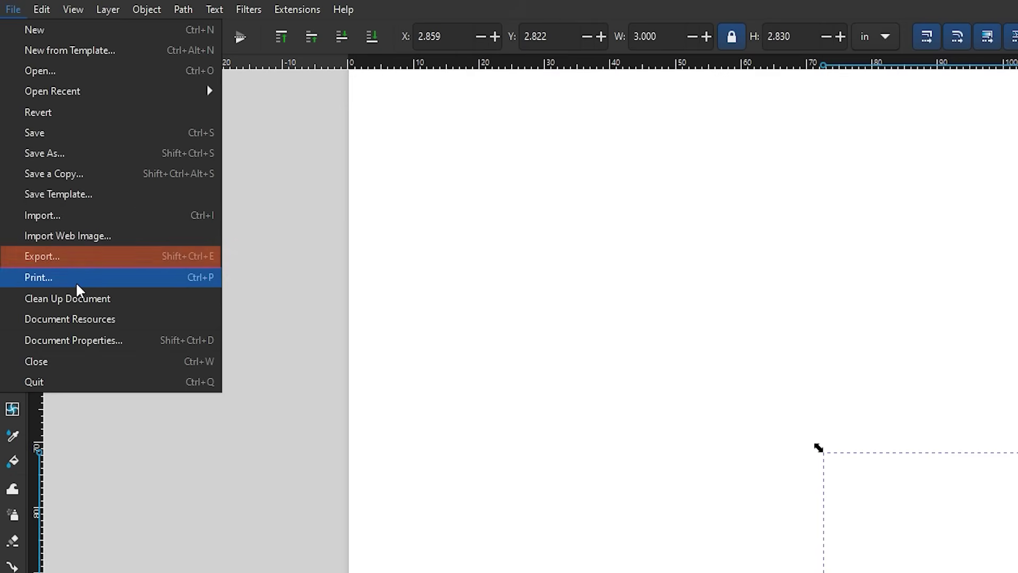
key("Escape")
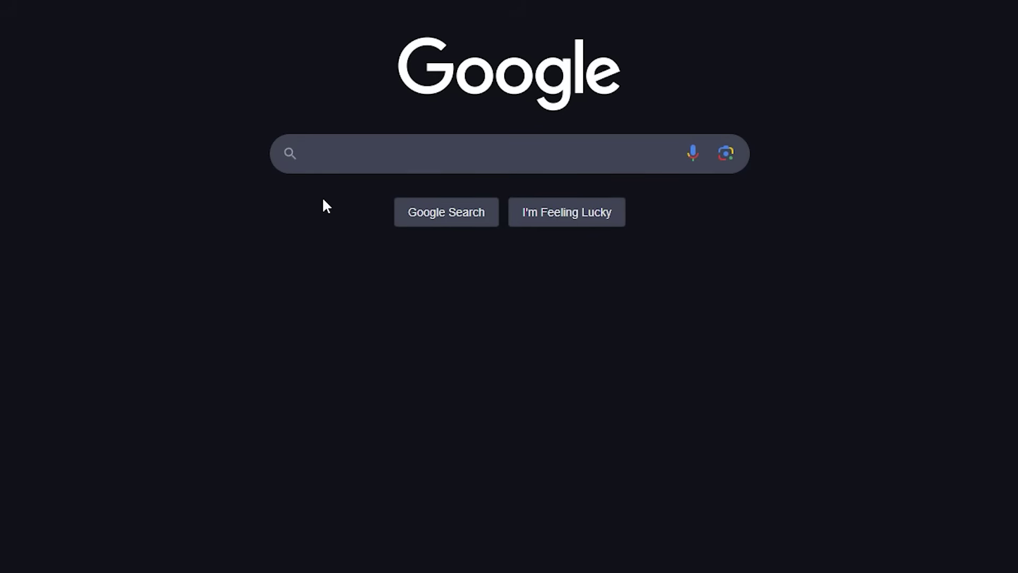
- Search Google for 'star silhouette' images and bring up the save options on a star preview
left_click(325, 156)
type("star")
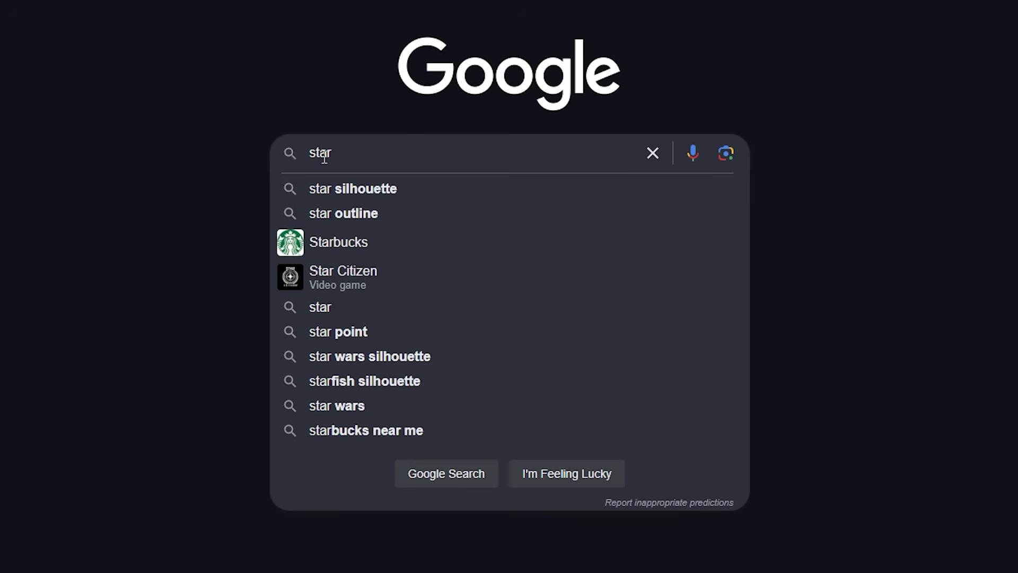
key("Down")
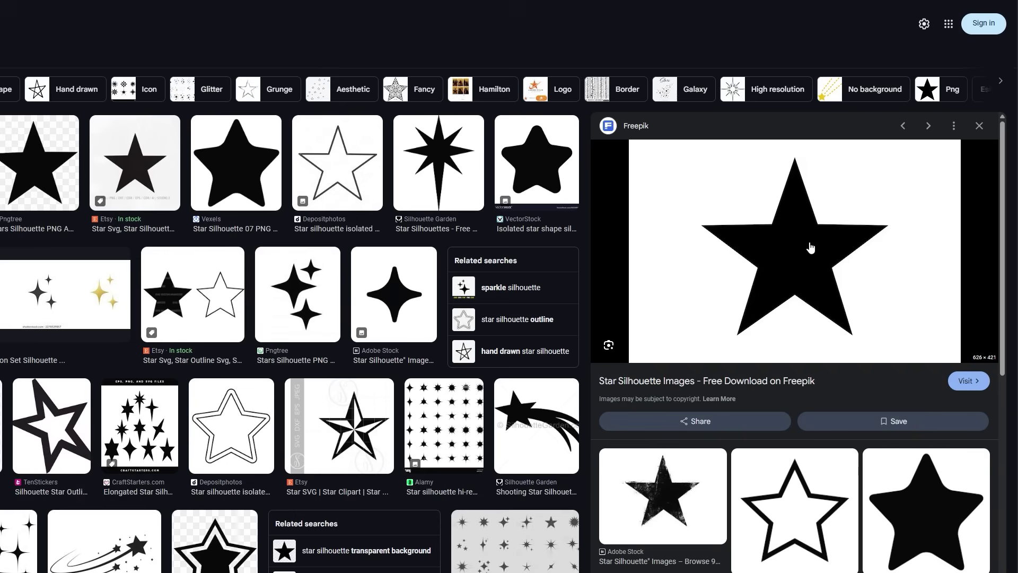
right_click(810, 246)
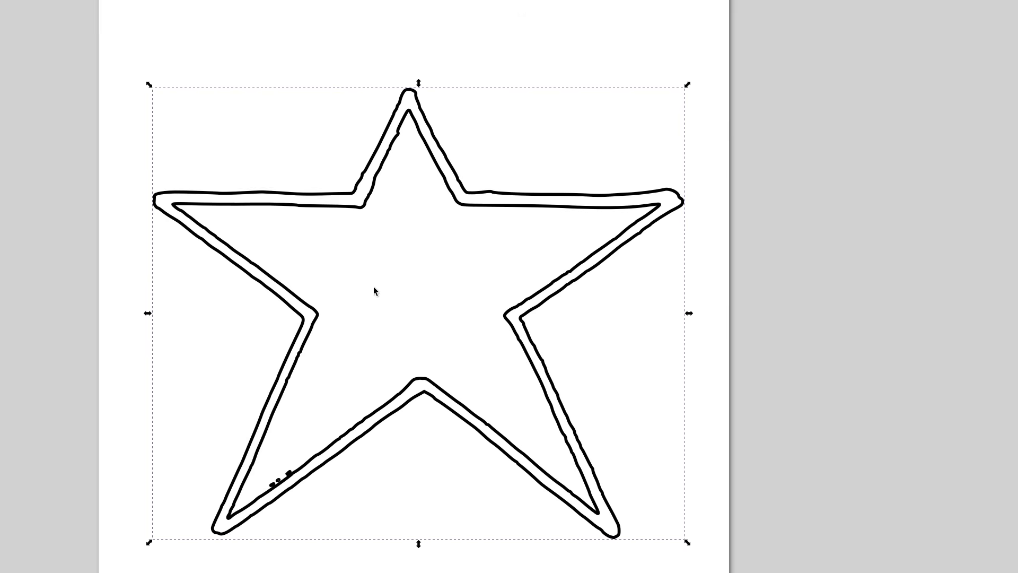
- Select the inner outline of the traced star
left_click(363, 207)
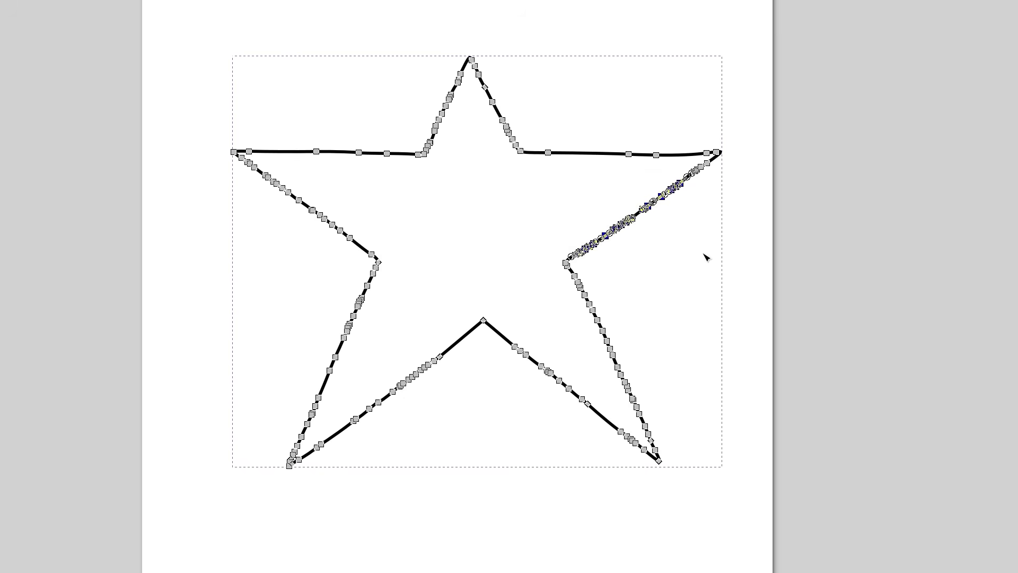
- Simplify the star's dense upper-right, upper-left and lower-right edges with Ctrl+L, then export it as Star_2.svg
key("ctrl+l")
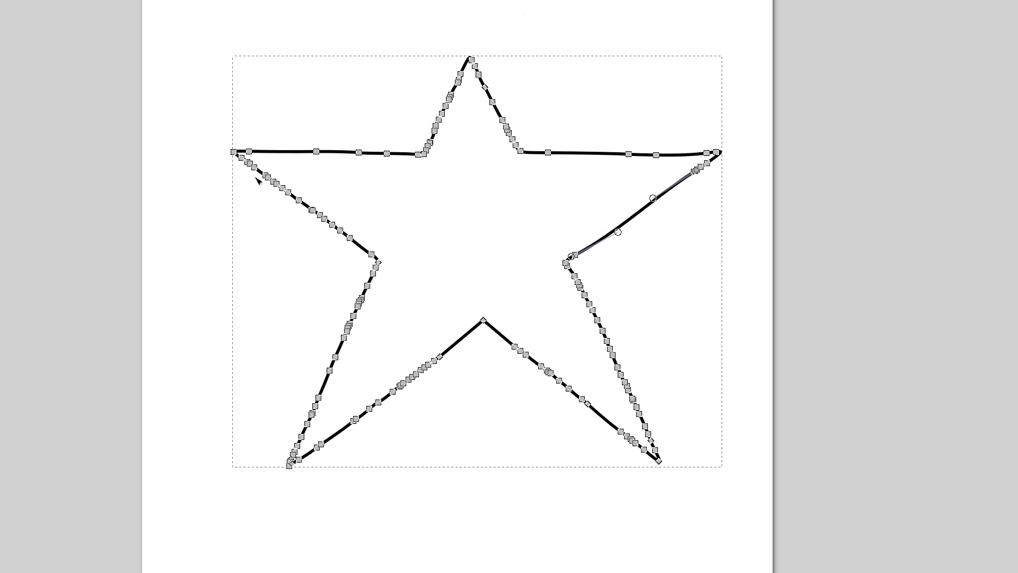
left_click_drag(364, 262, 365, 263)
key("ctrl+l")
left_click_drag(423, 68, 469, 142)
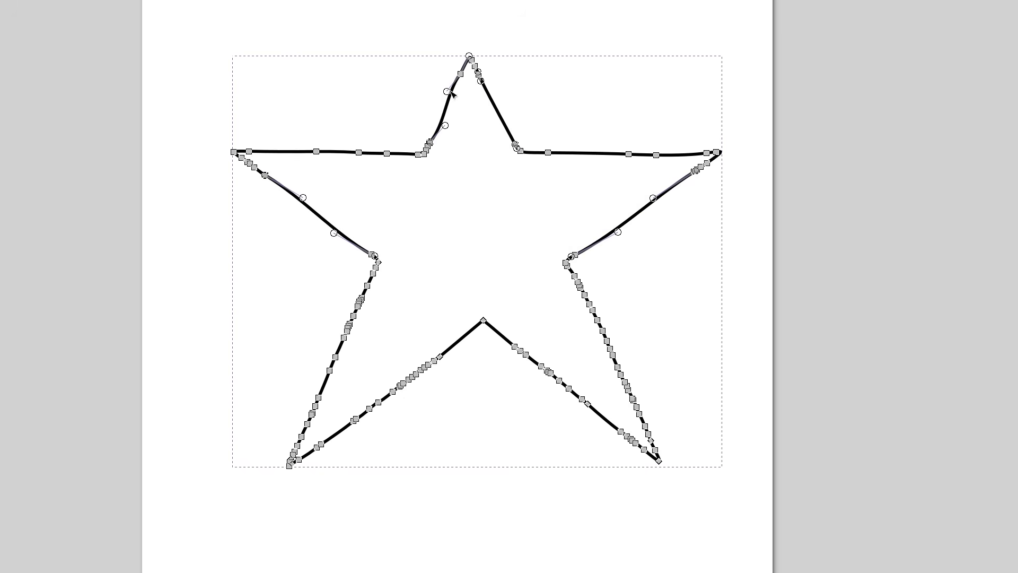
left_click_drag(556, 284, 684, 357)
key("ctrl+l")
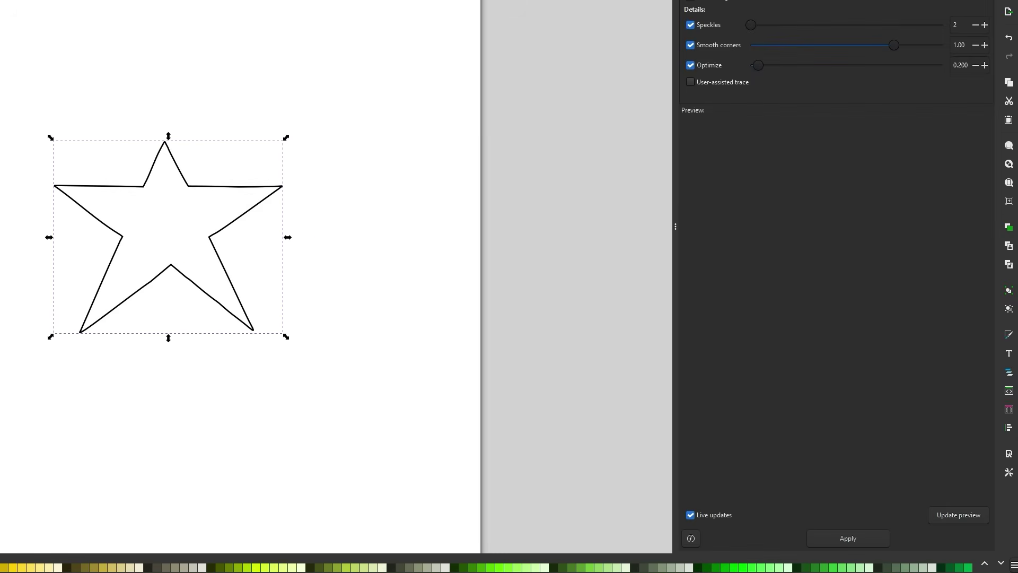
key("ctrl+shift+e")
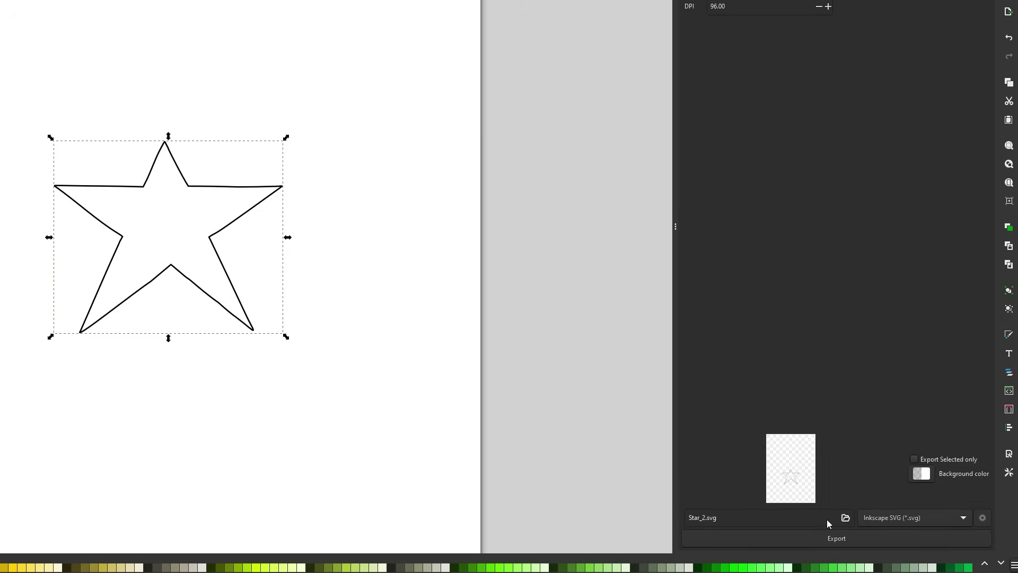
left_click(831, 538)
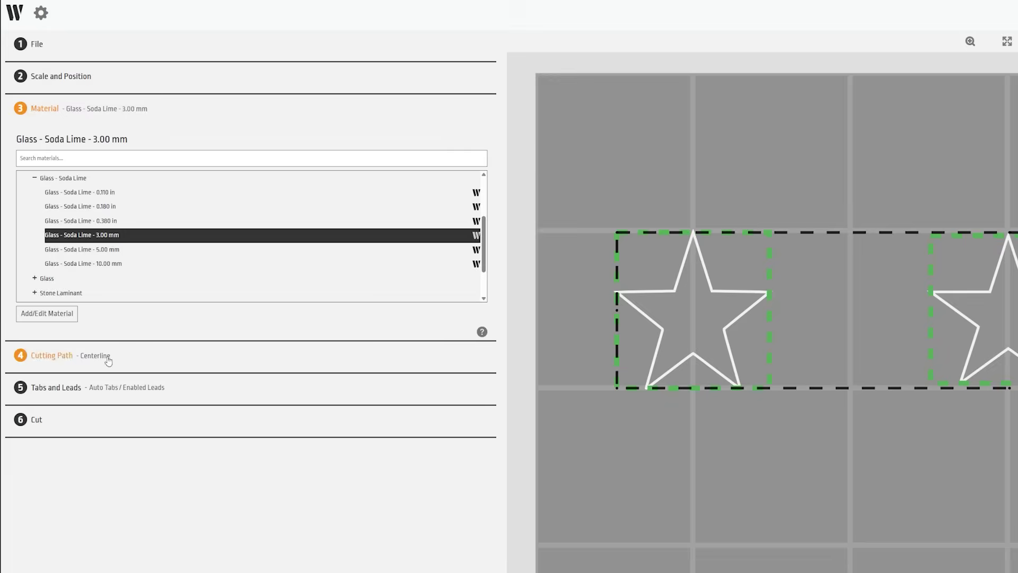
- Set the three stars to an Outside cutting path, No Tabs and Fine cut quality
left_click(106, 356)
left_click(103, 178)
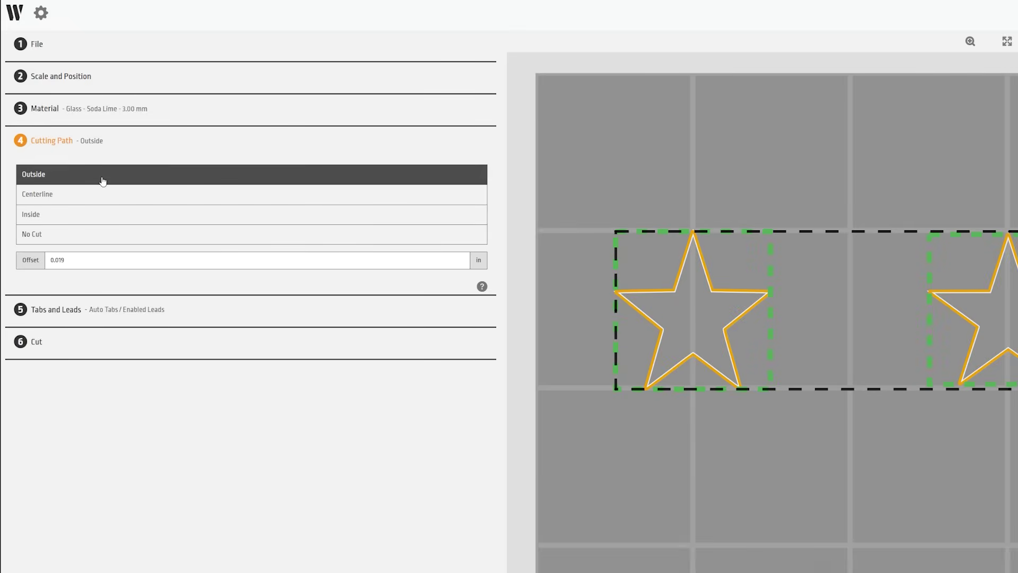
left_click(103, 309)
left_click(36, 367)
left_click(418, 236)
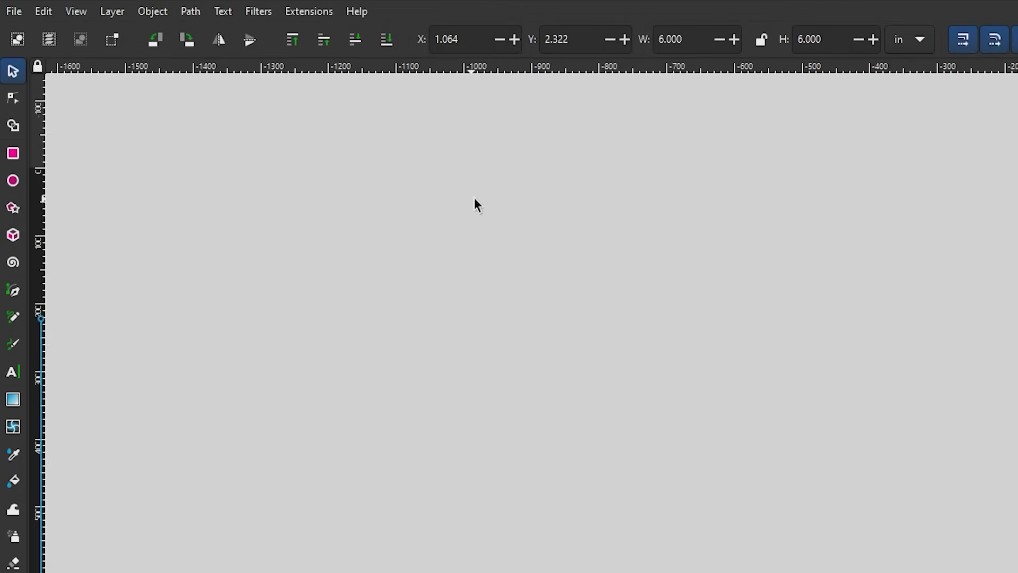
- Delete the original circle image and move the traced copy onto the page
left_click(191, 12)
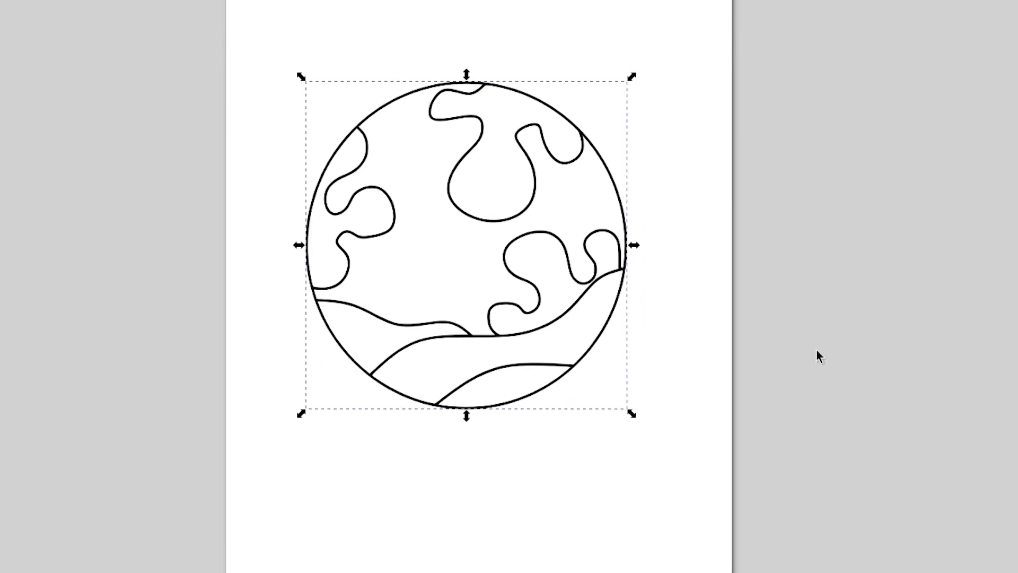
left_click_drag(583, 144, 983, 158)
left_click(578, 212)
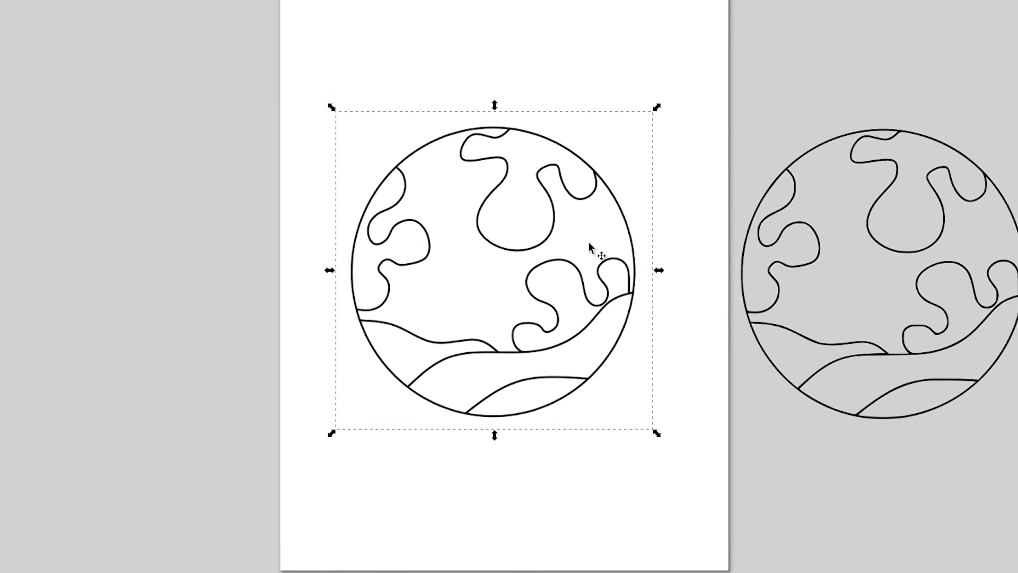
right_click(588, 243)
left_click(629, 346)
left_click_drag(790, 279, 408, 272)
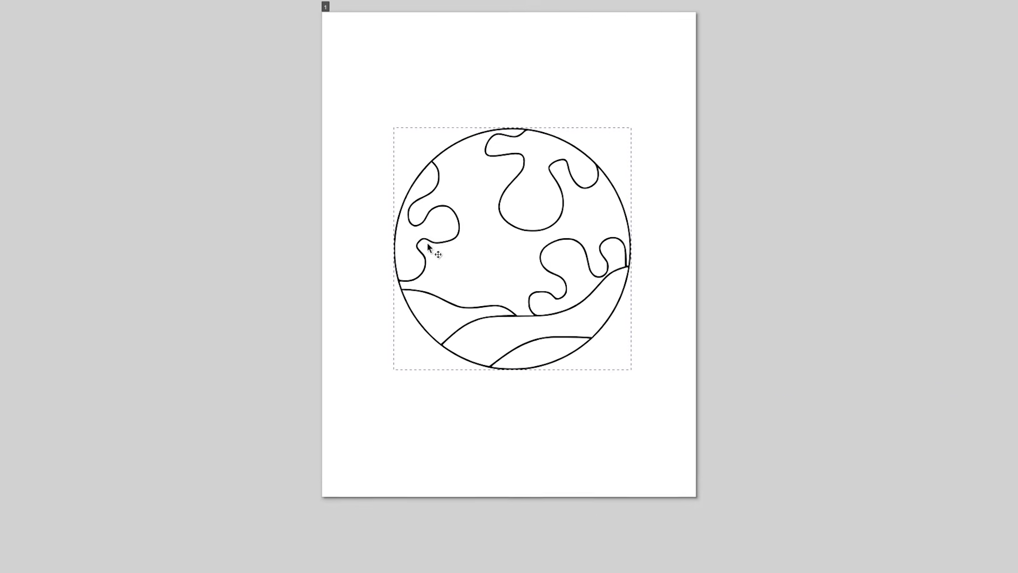
scroll(459, 165, "up", 2)
- Remove the traced circle's fill, give it a flat stroke colour, and ungroup it into pieces
left_click(901, 5)
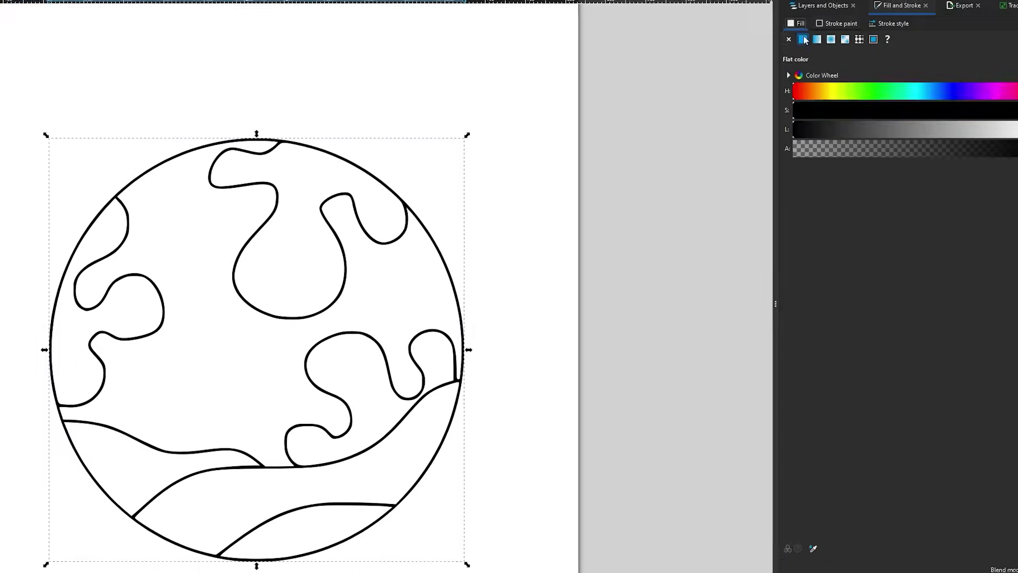
left_click(788, 39)
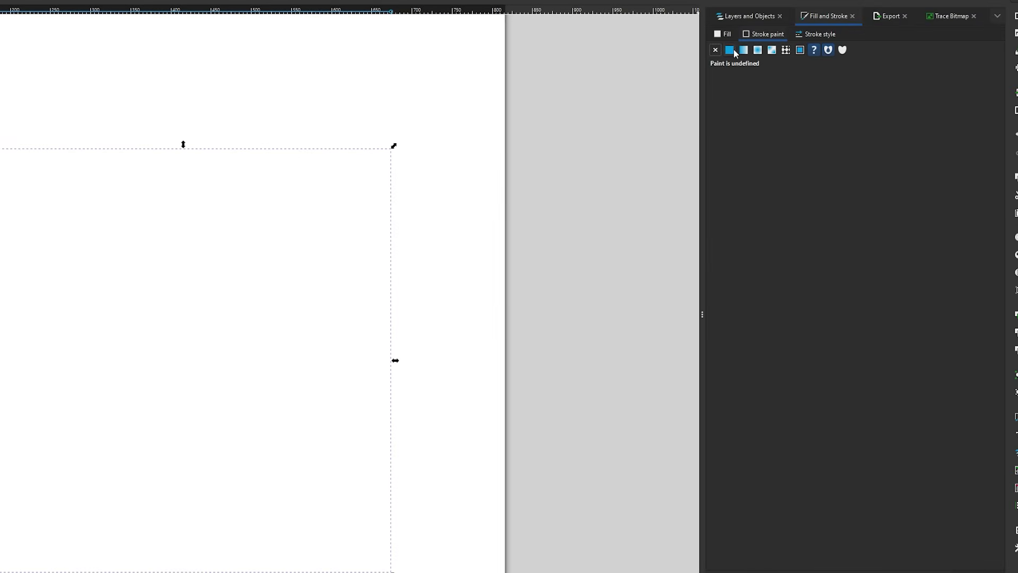
left_click(730, 50)
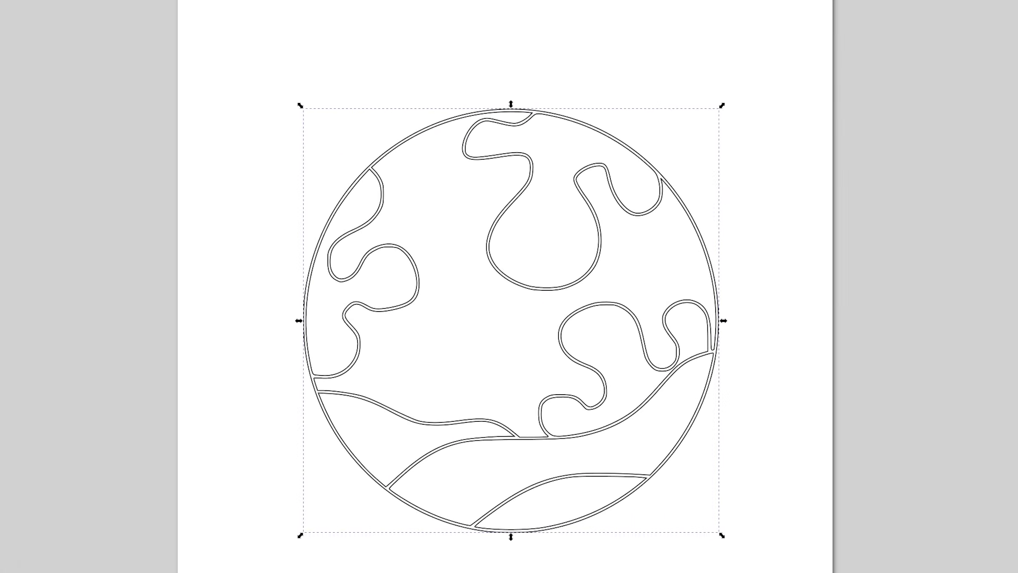
key("ctrl+shift+g")
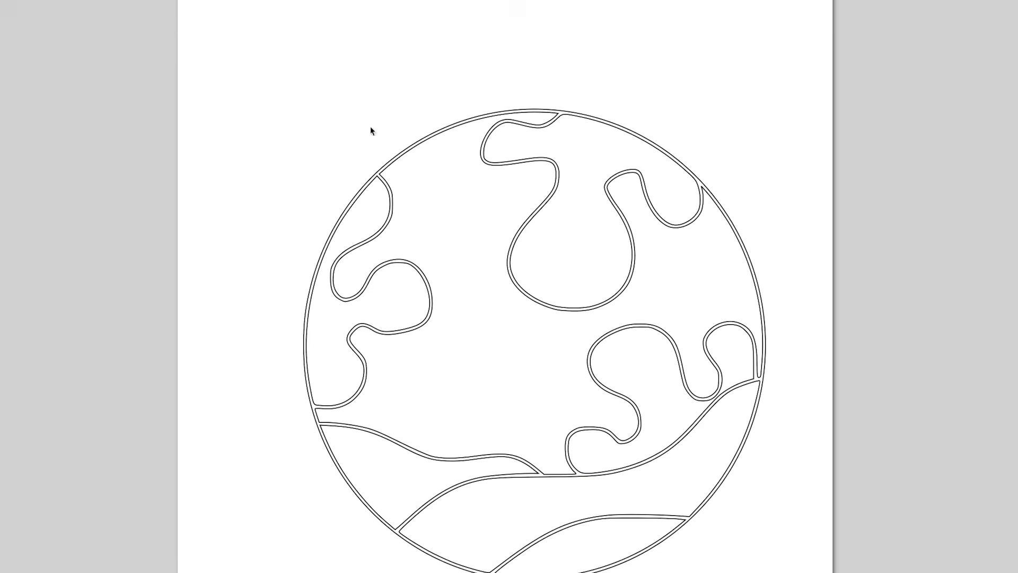
- Move the outer circle outline off the page and fill pieces with yellow-green and greens
scroll(355, 116, "down", 2)
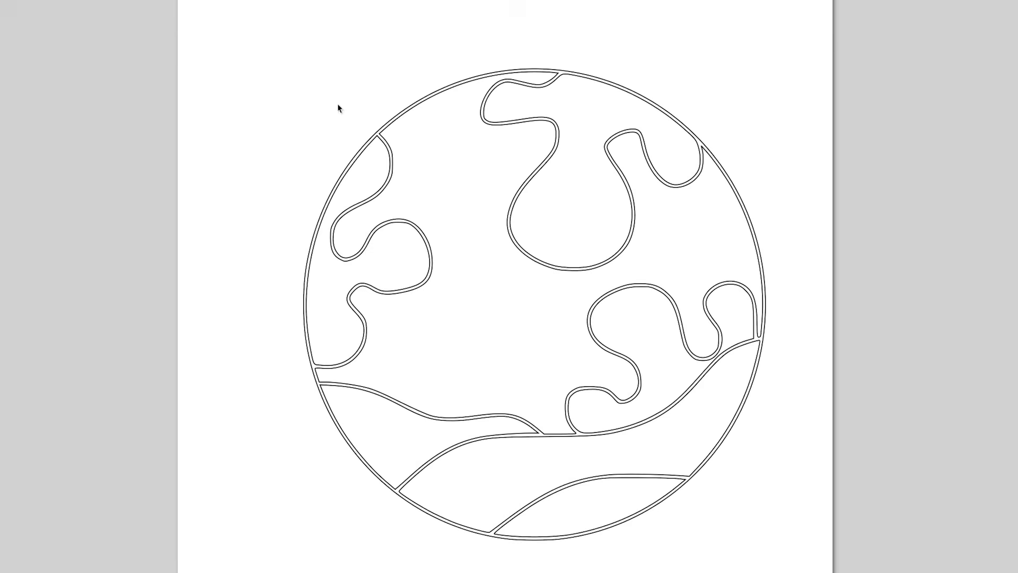
left_click_drag(497, 76, 0, 62)
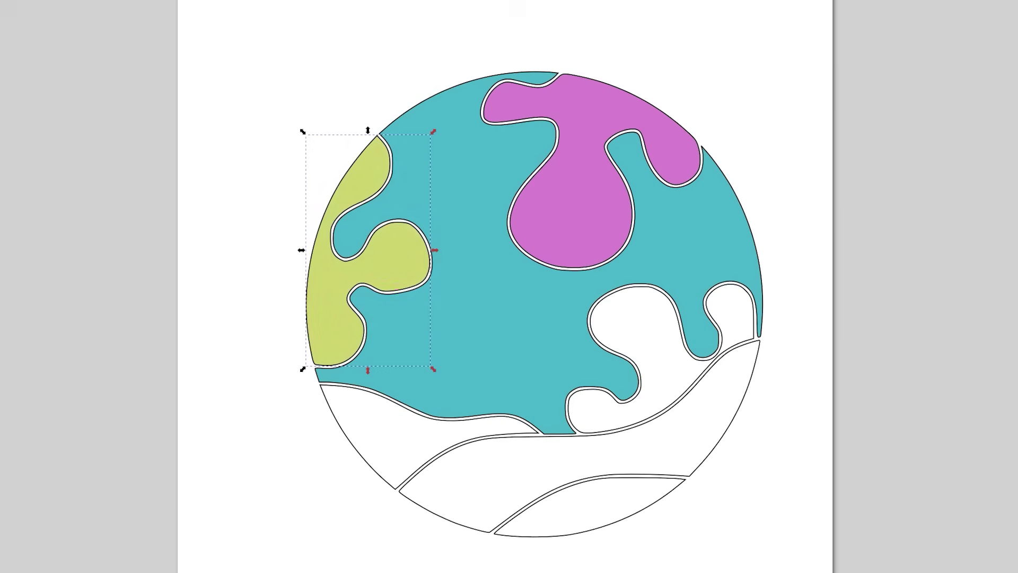
left_click(691, 353)
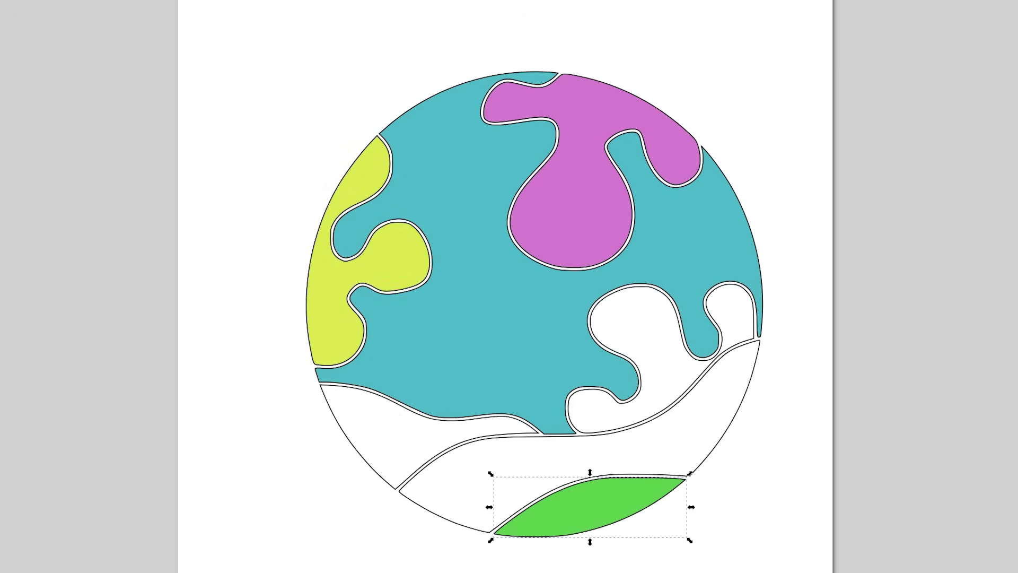
left_click(730, 423)
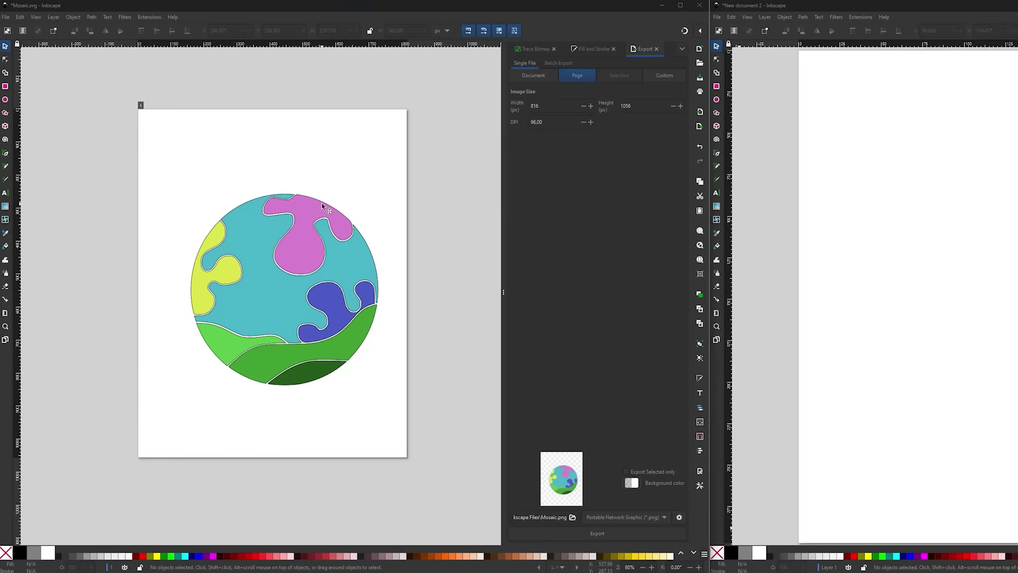
left_click(626, 98)
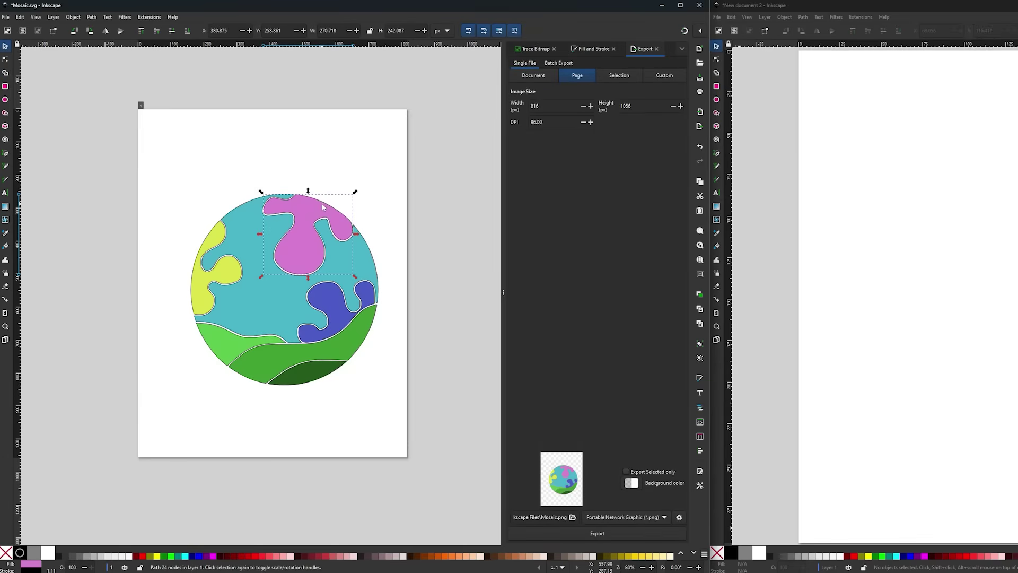
- Copy the pink piece and paste it onto the page of New document 2
right_click(322, 205)
left_click(355, 223)
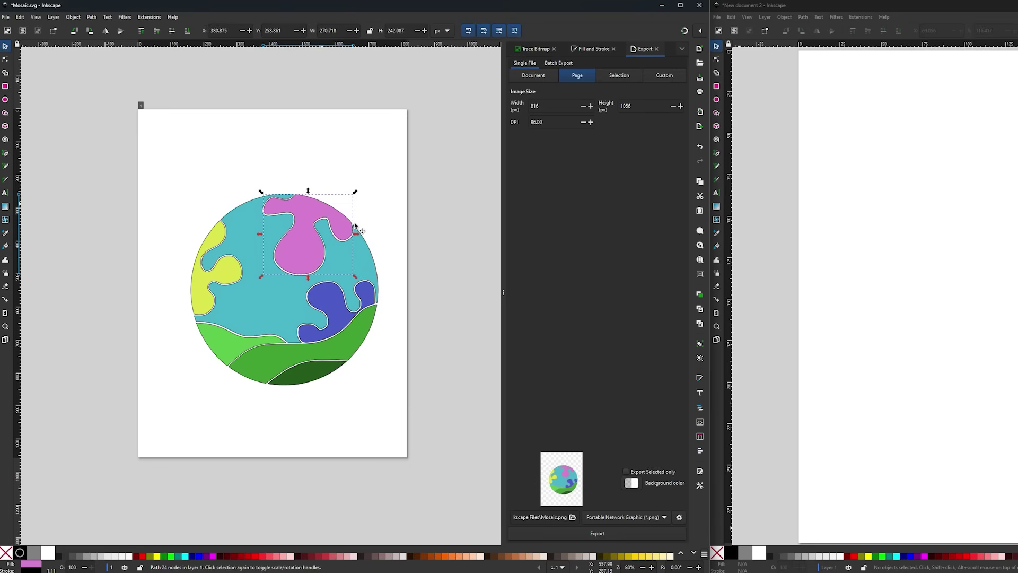
left_click(955, 212)
right_click(955, 212)
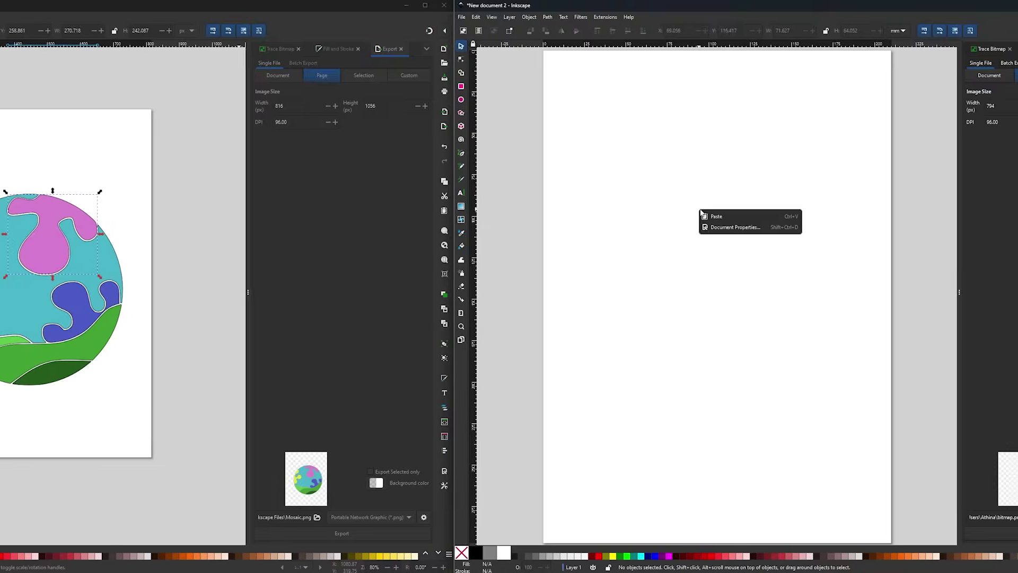
left_click(963, 214)
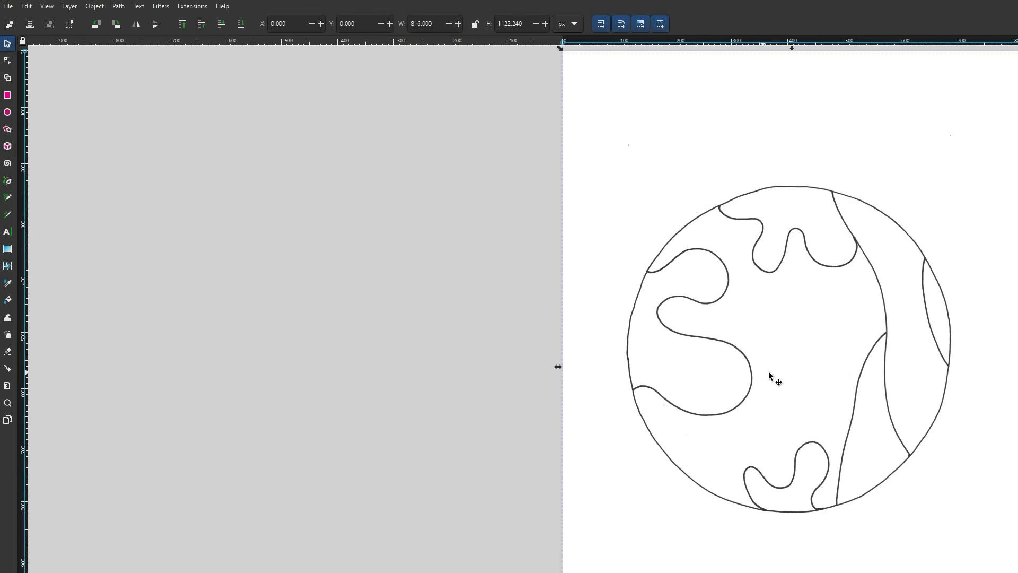
- Trace the second circle sketch with Trace Bitmap and place the traced result on the page
left_click(118, 6)
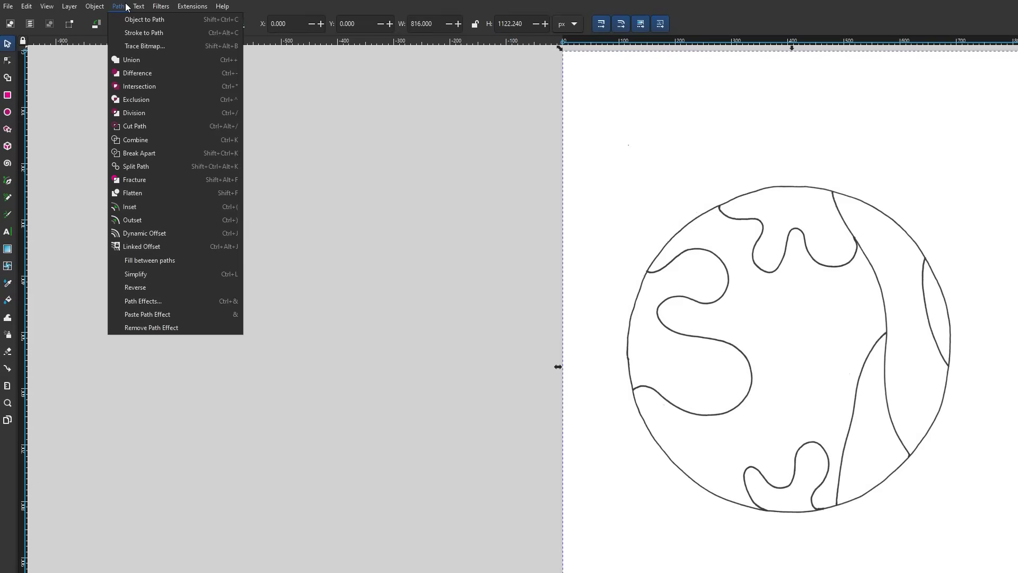
left_click(135, 44)
left_click(854, 521)
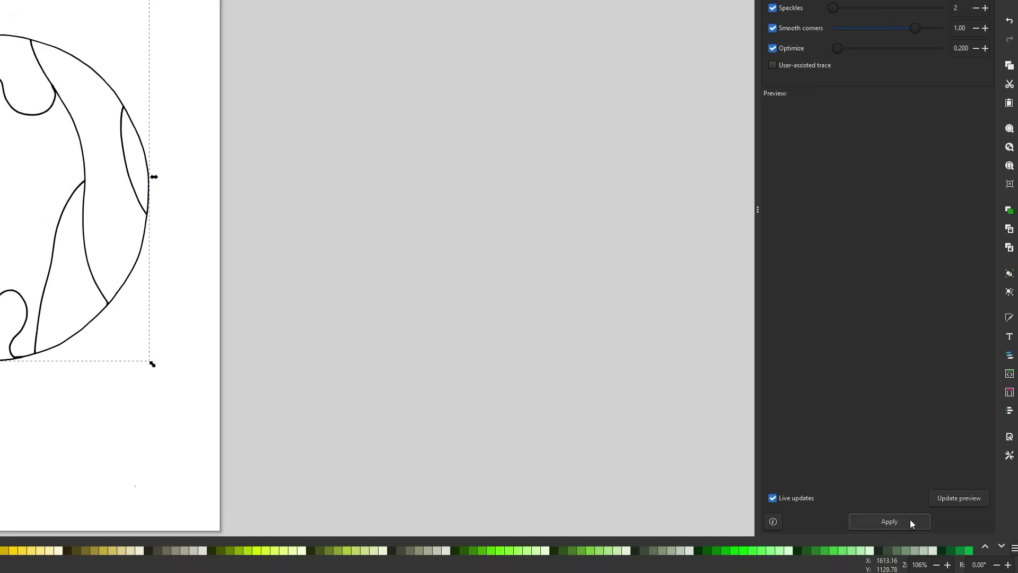
left_click_drag(129, 275, 499, 276)
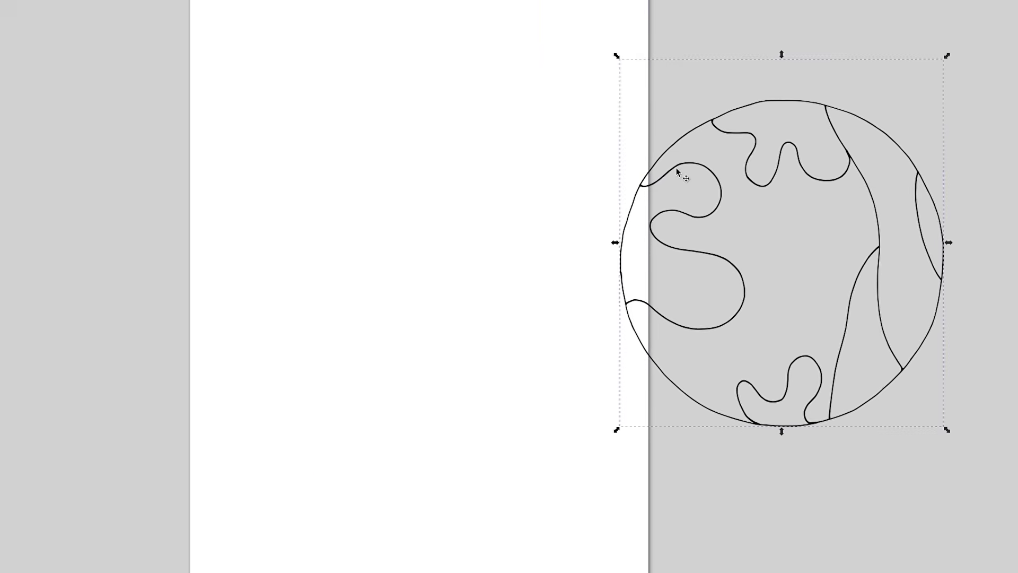
left_click_drag(677, 170, 323, 206)
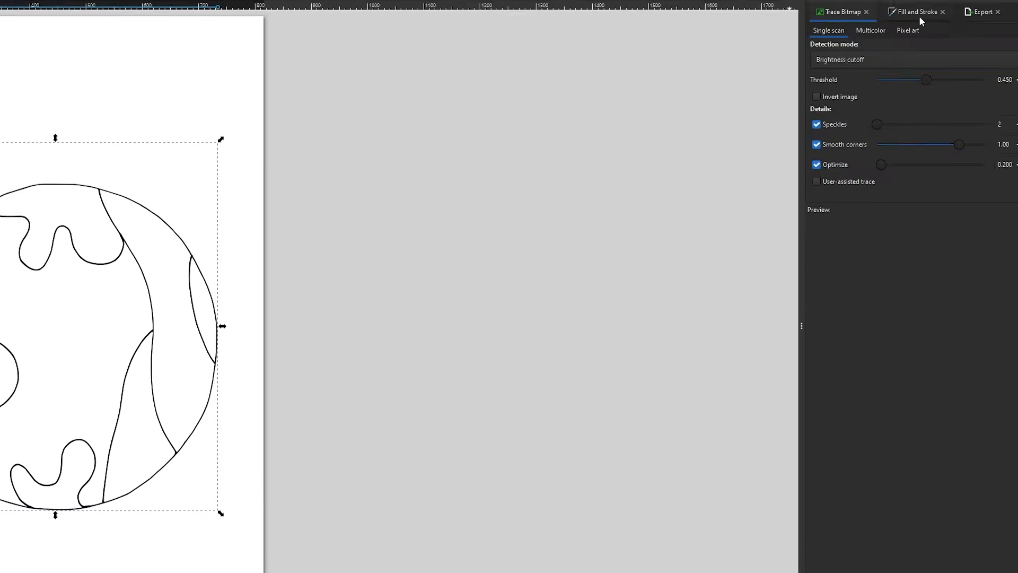
- Give the traced shapes a flat stroke colour and ungroup them into separate pieces
left_click(920, 18)
left_click(811, 38)
left_click(783, 54)
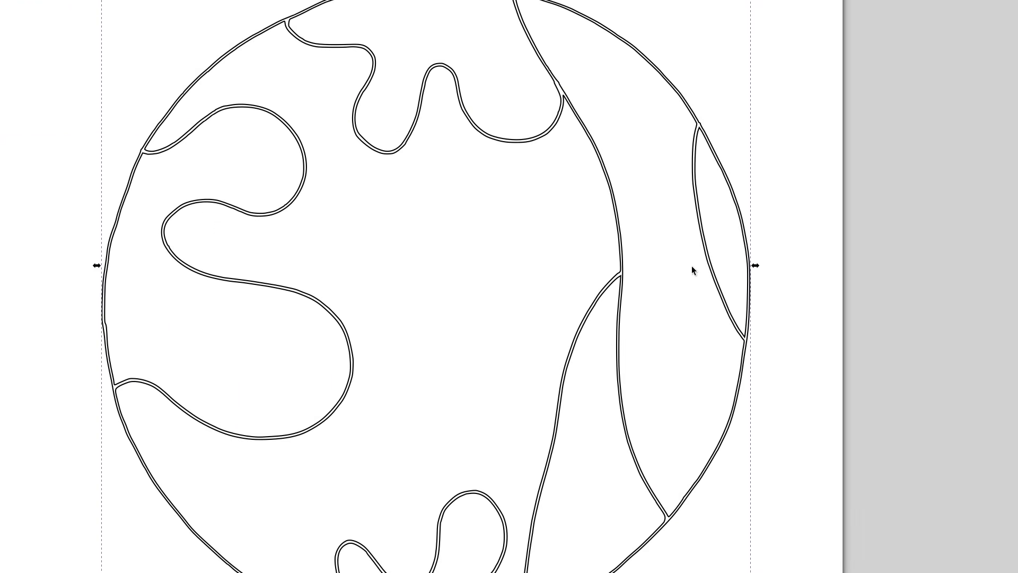
scroll(692, 267, "down", 1)
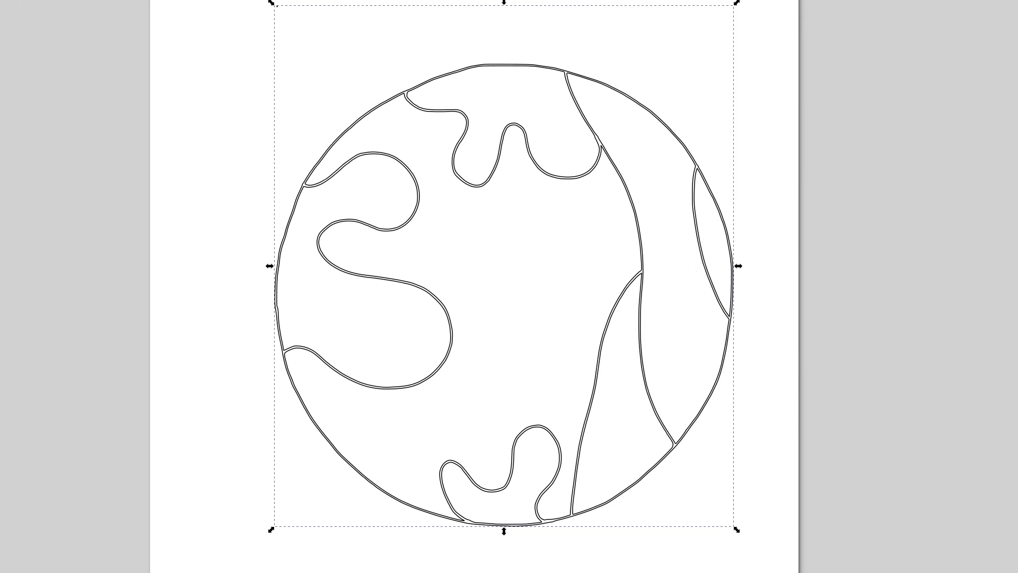
key("ctrl+shift+g")
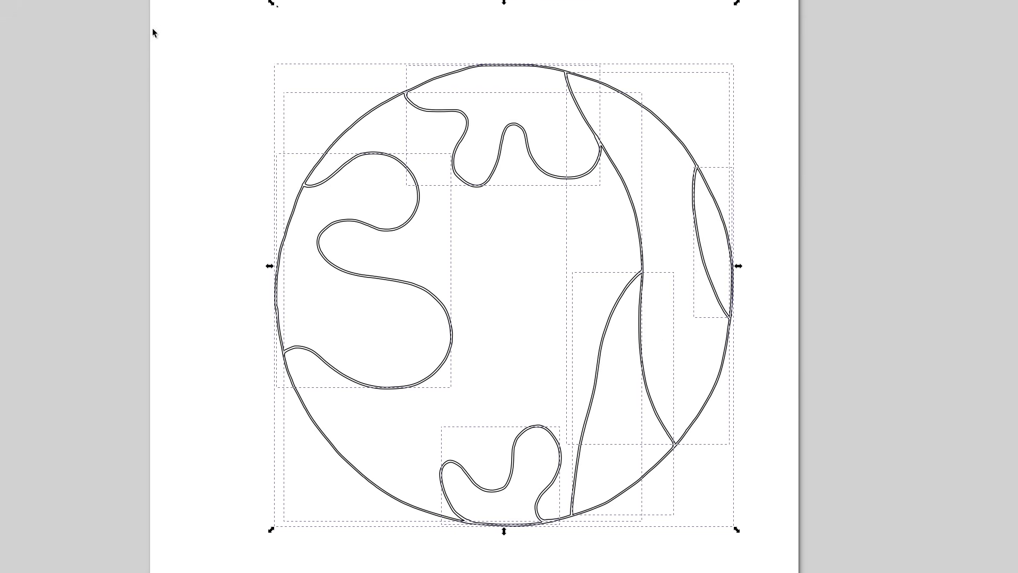
- Delete the tiny stray dot and select all remaining traced pieces
left_click(153, 29)
left_click_drag(258, 0, 309, 29)
key("Delete")
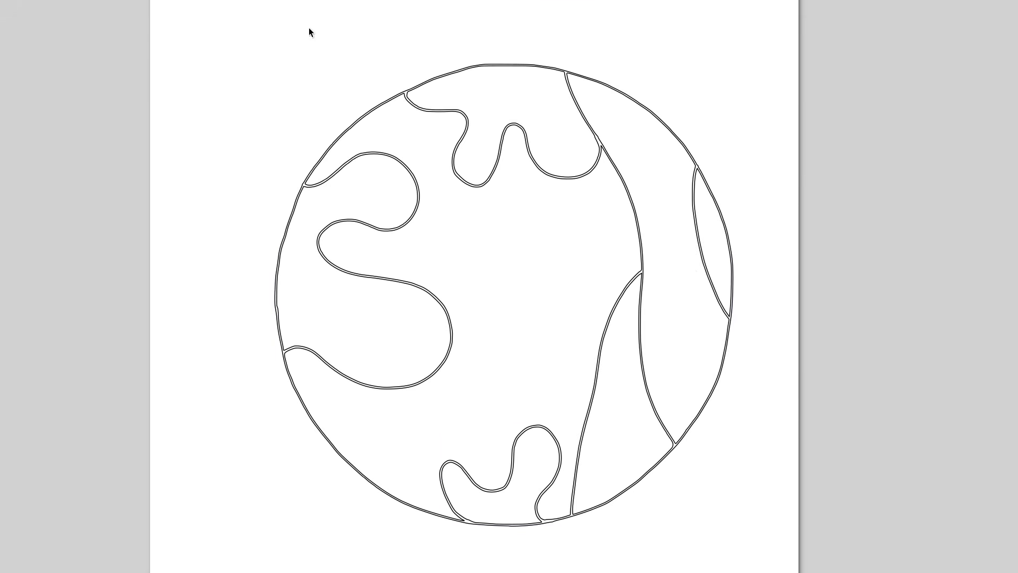
right_click(308, 27)
left_click(303, 18)
left_click_drag(174, 0, 875, 572)
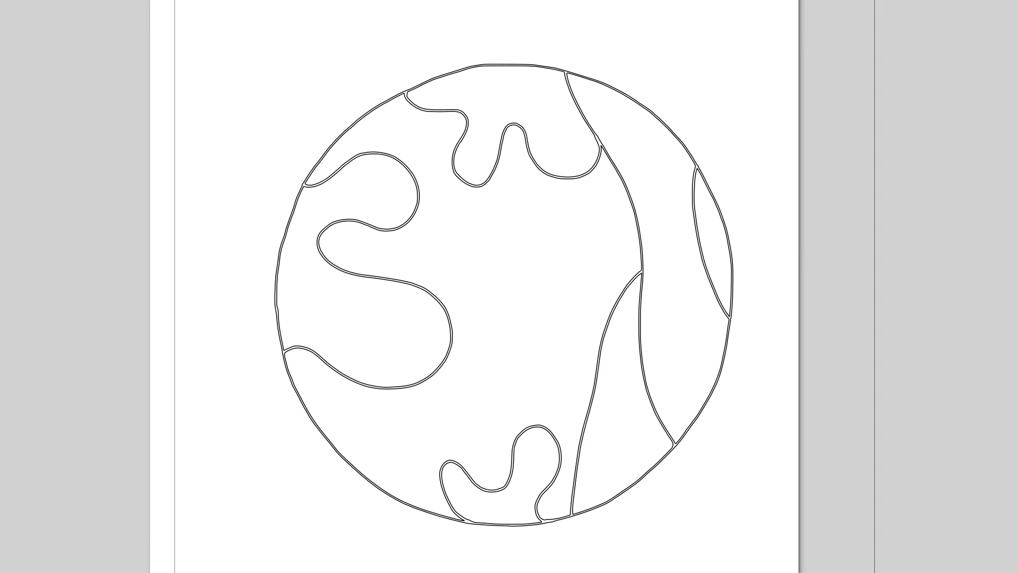
key("ctrl+a")
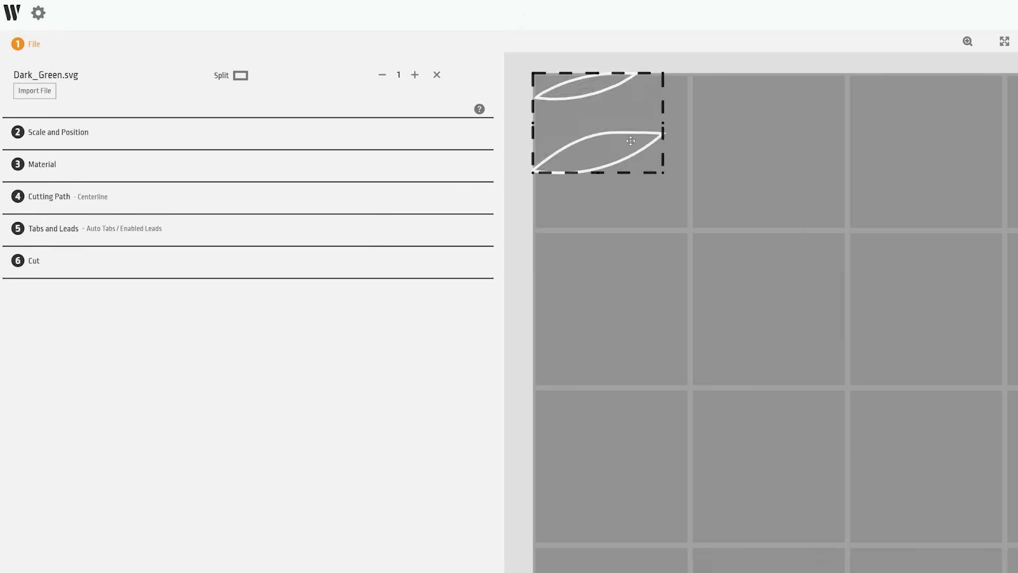
- Nest the two leaf shapes mid-grid and set the material to 3.00 mm soda lime glass
left_click_drag(816, 83, 746, 249)
left_click_drag(869, 335, 817, 288)
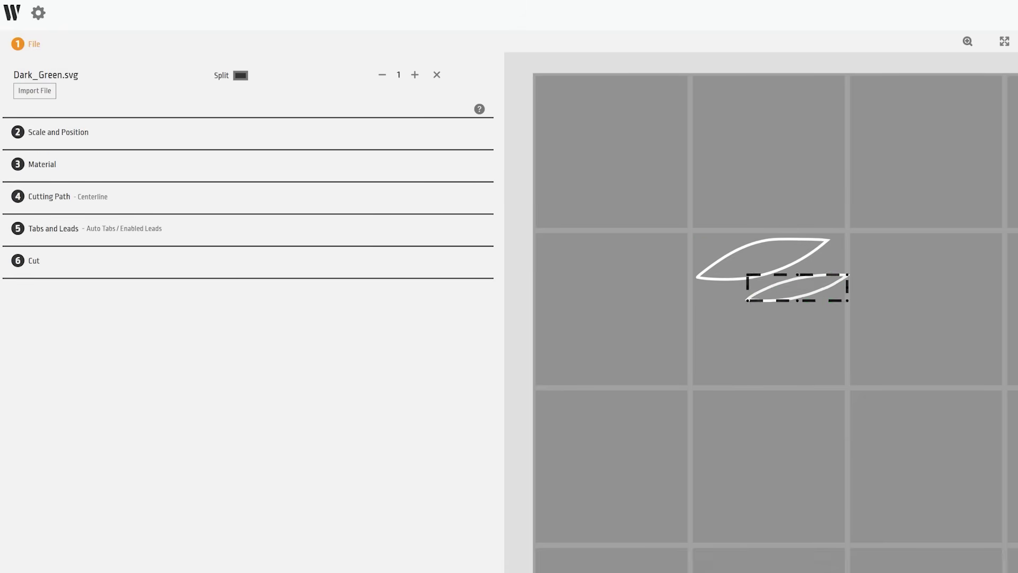
left_click(42, 164)
left_click(46, 207)
left_click(64, 266)
- Set an Outside cutting path with no tabs on either leaf, Fine cut, and select the job filename
left_click(141, 284)
left_click(49, 353)
left_click(230, 178)
left_click(54, 308)
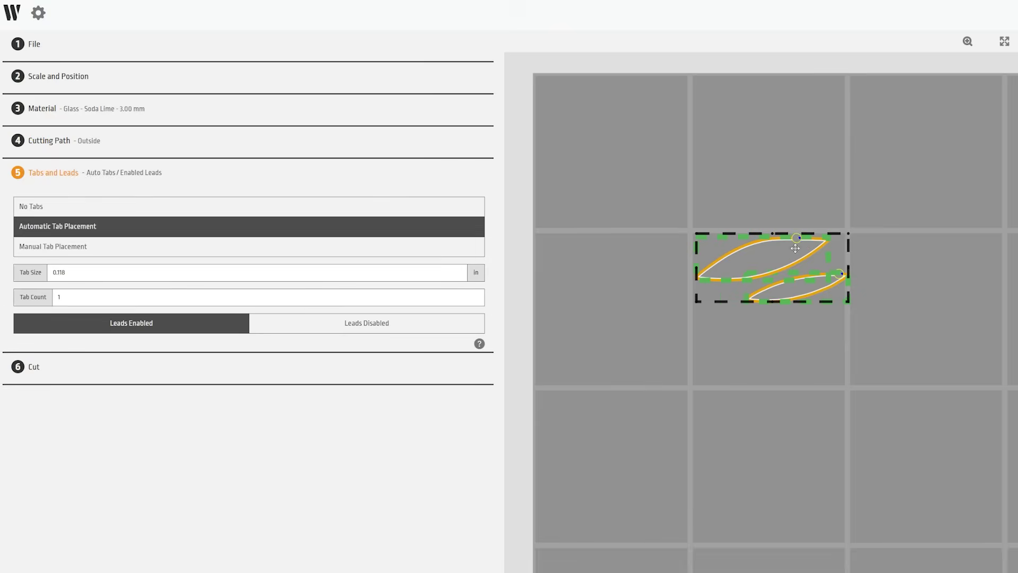
double_click(797, 238)
double_click(840, 274)
left_click(123, 205)
left_click(34, 366)
double_click(214, 361)
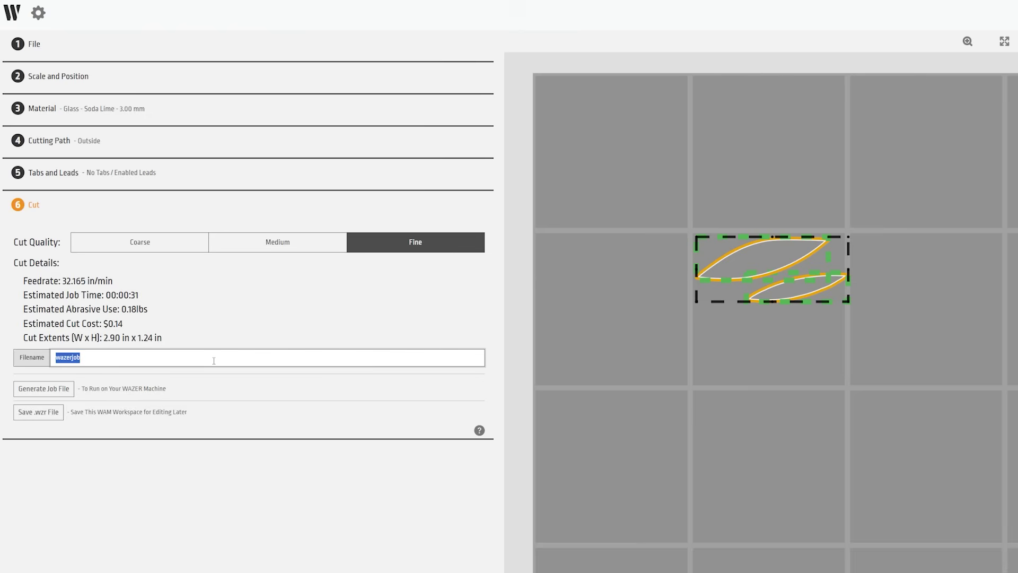